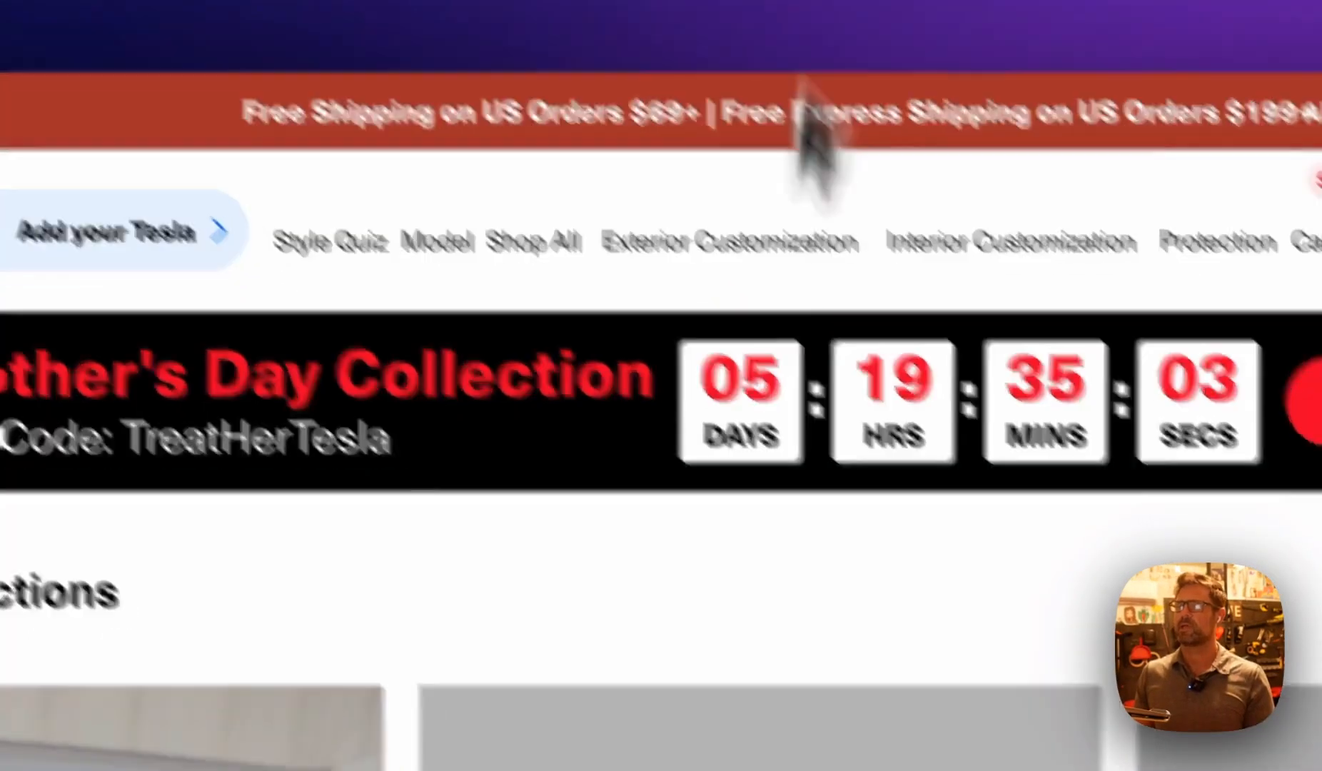
Browse the TESBROS store's collections list and examine its best-selling Tesla collections.
{"action": "scroll", "coordinate": [811, 132], "scroll_direction": "down", "scroll_amount": 5}
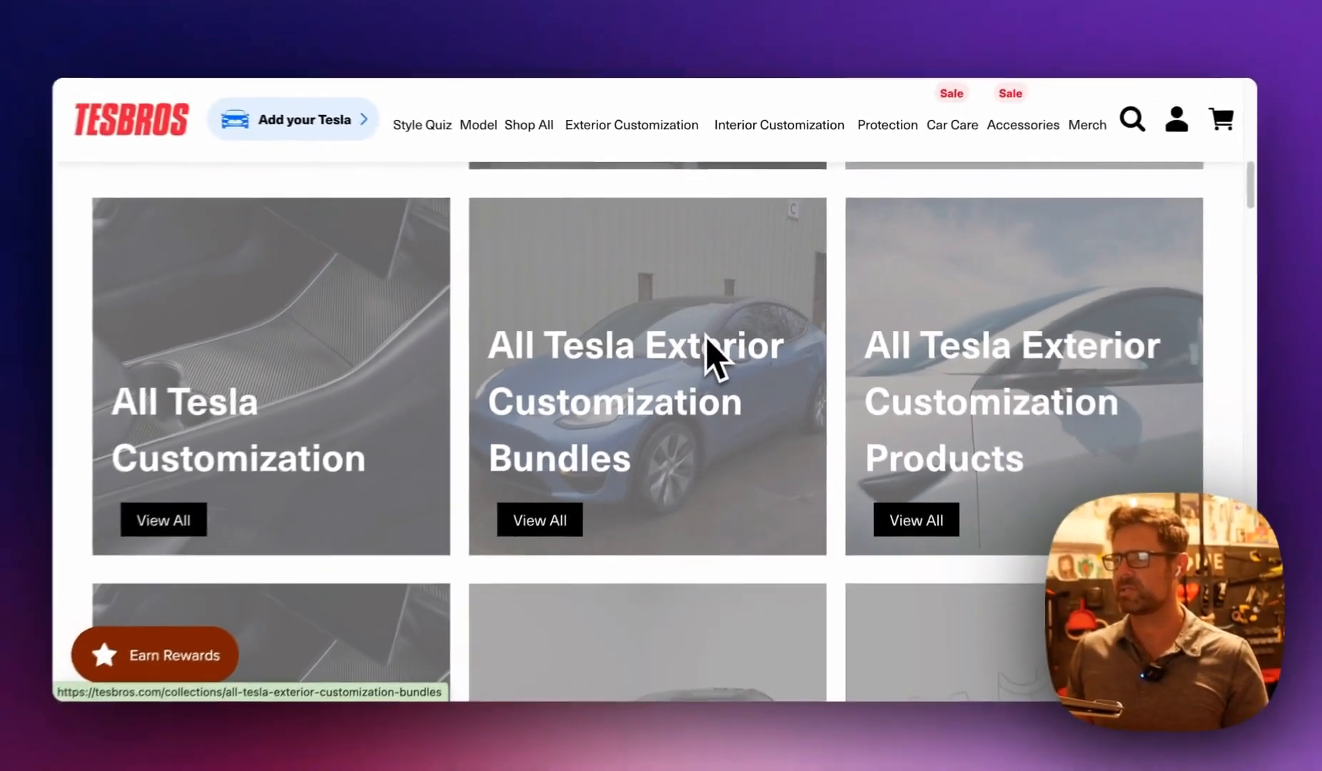
{"action": "scroll", "coordinate": [708, 349], "scroll_direction": "down", "scroll_amount": 5}
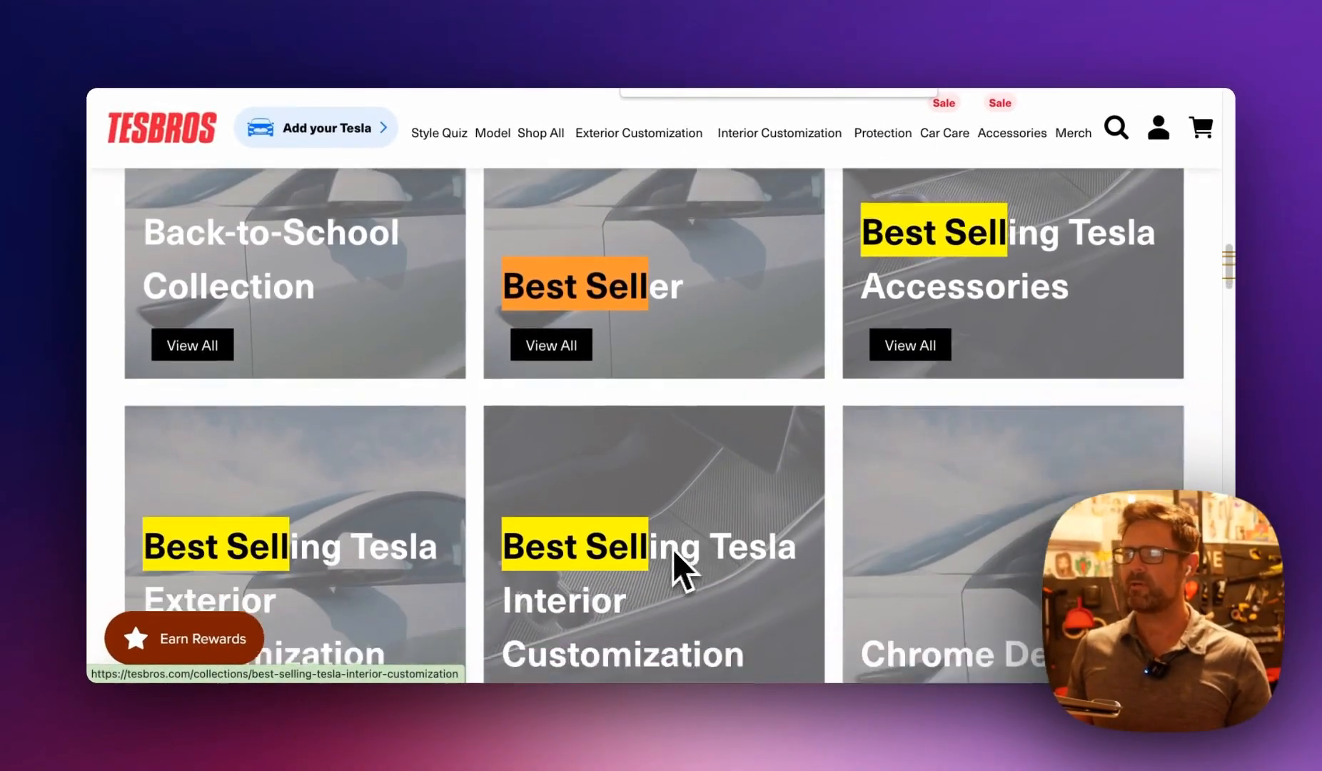
{"action": "scroll", "coordinate": [673, 548], "scroll_direction": "down", "scroll_amount": 1}
{"action": "left_click", "coordinate": [964, 272]}
{"action": "scroll", "coordinate": [974, 330], "scroll_direction": "down", "scroll_amount": 6}
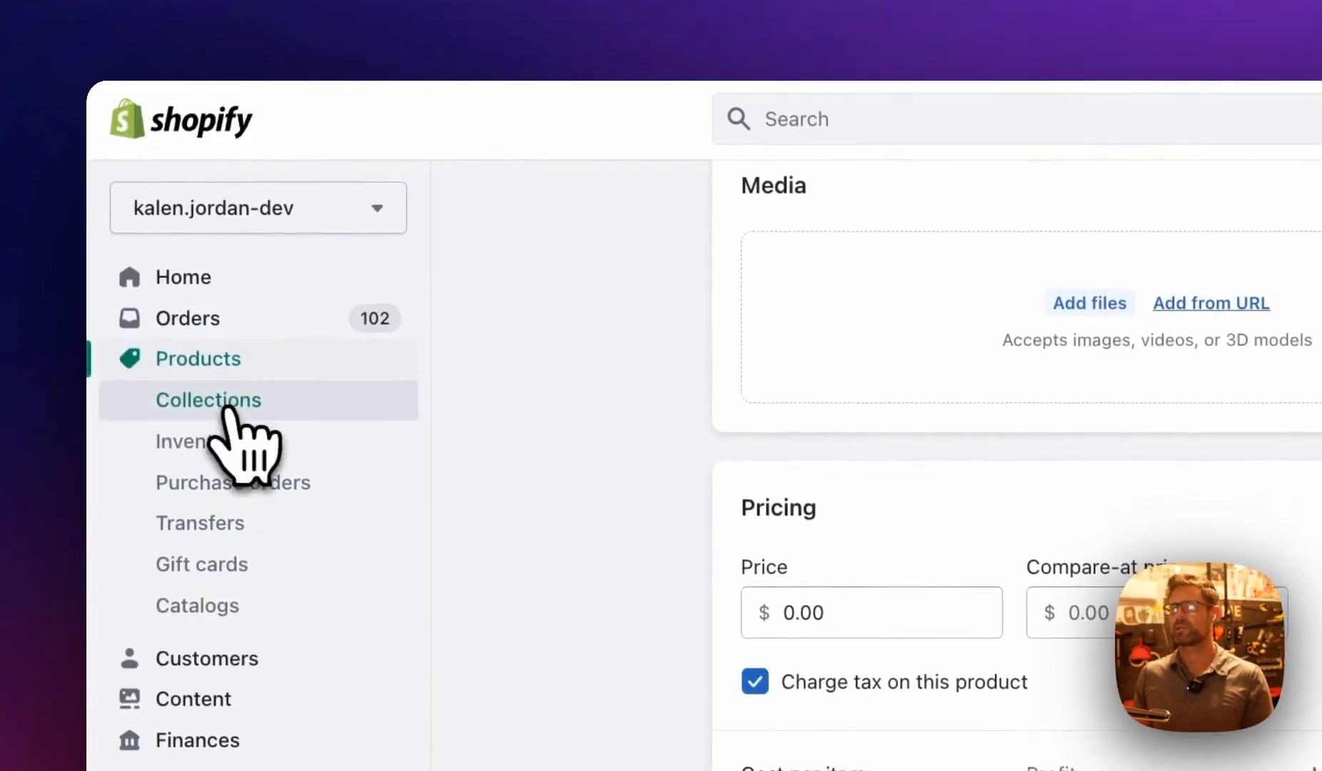
Switch to Shopify and open the Best Selling Tesla Model Y Accessories collection.
{"action": "left_click", "coordinate": [234, 400]}
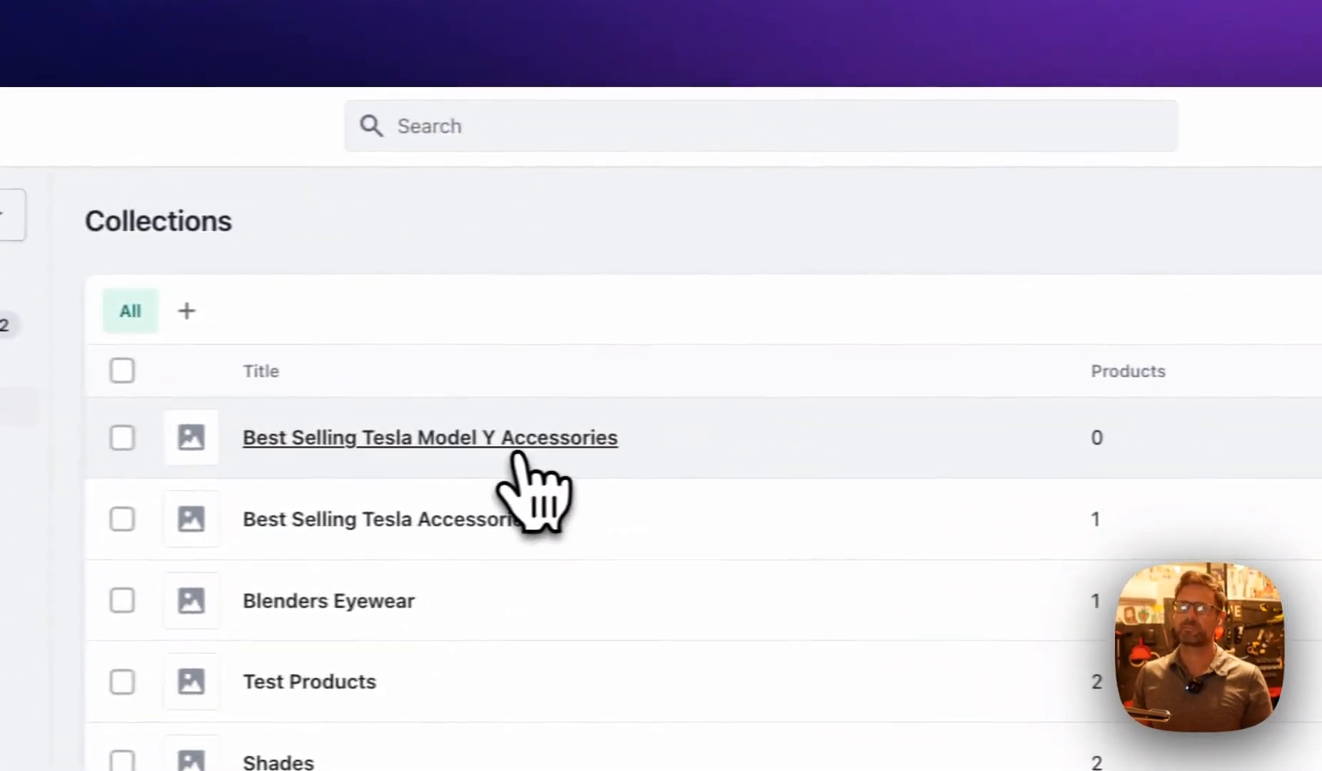
{"action": "left_click", "coordinate": [519, 455]}
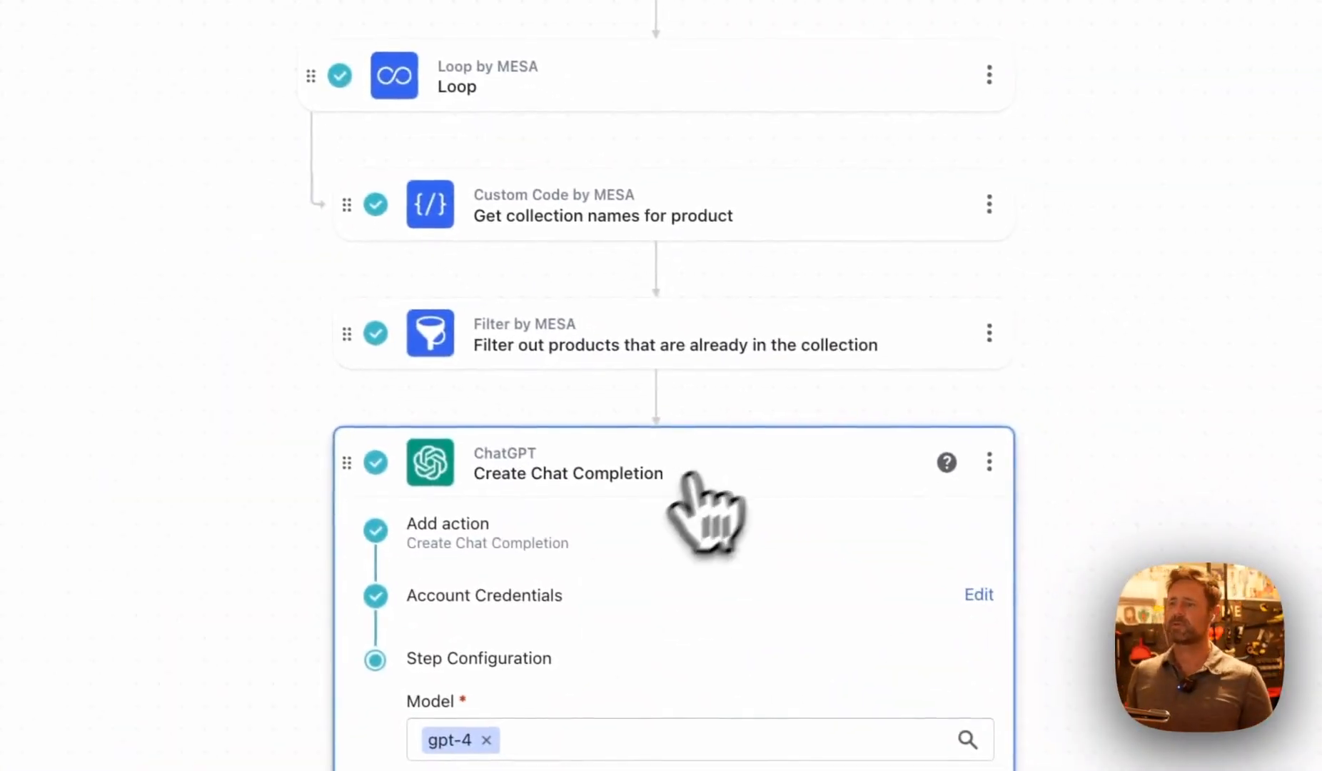
Switch to the MESA workflow, collapse its ChatGPT step and inspect the Shopify Collection Updated trigger.
{"action": "left_click", "coordinate": [689, 477]}
{"action": "scroll", "coordinate": [761, 560], "scroll_direction": "up", "scroll_amount": 10}
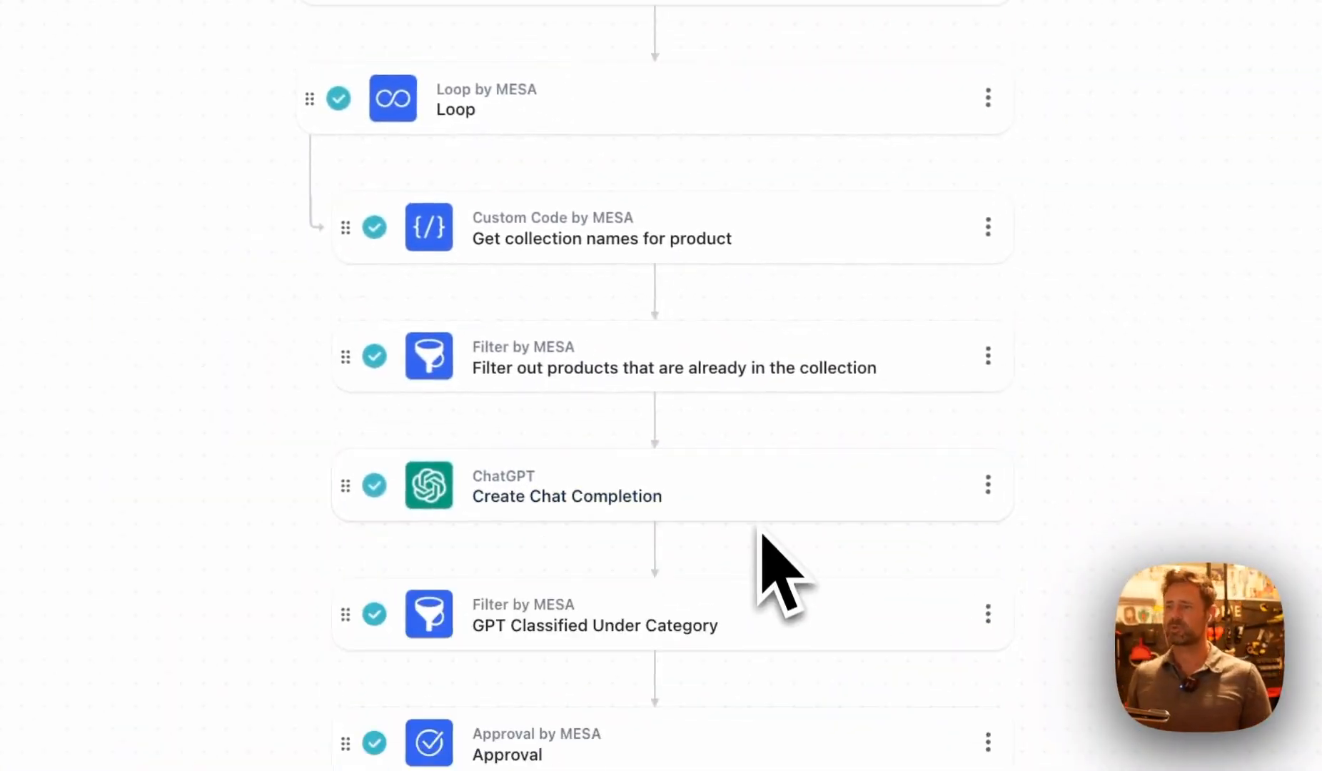
{"action": "left_click", "coordinate": [802, 399]}
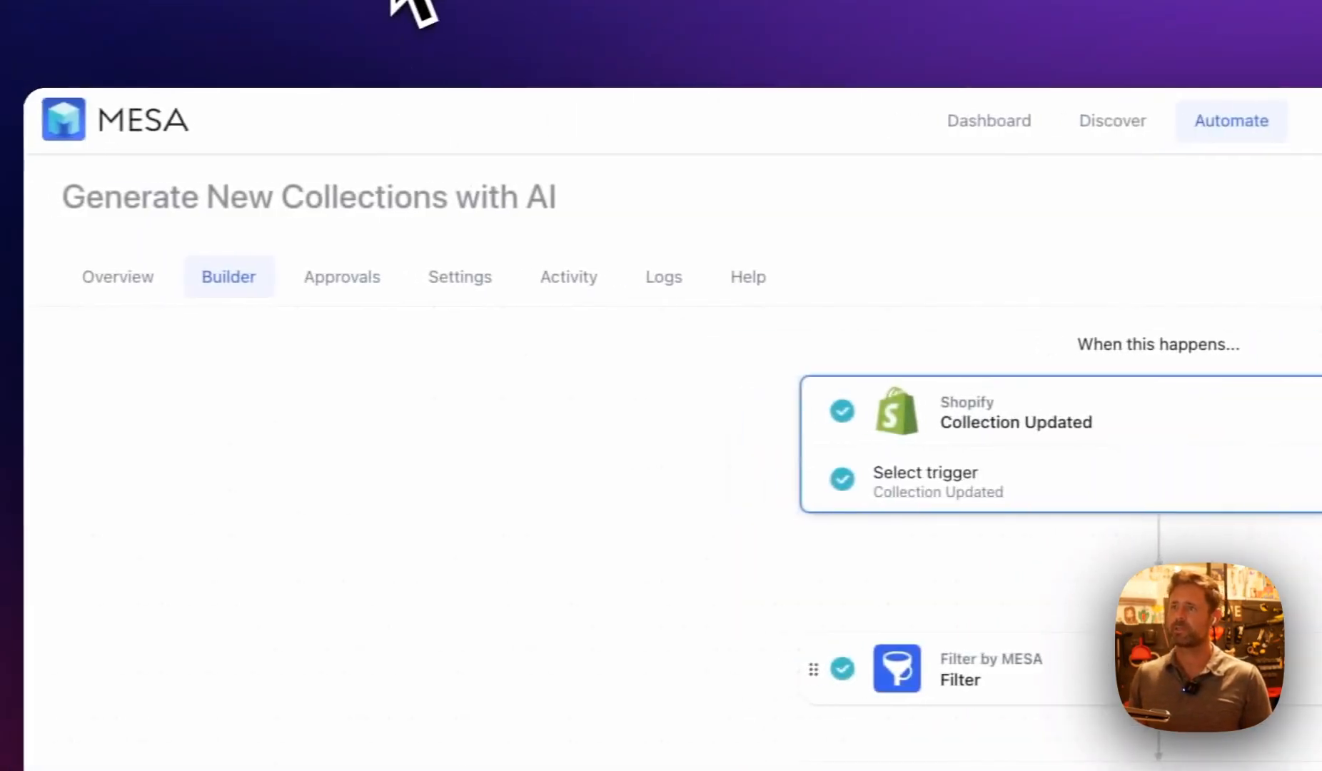
{"action": "left_click", "coordinate": [818, 246]}
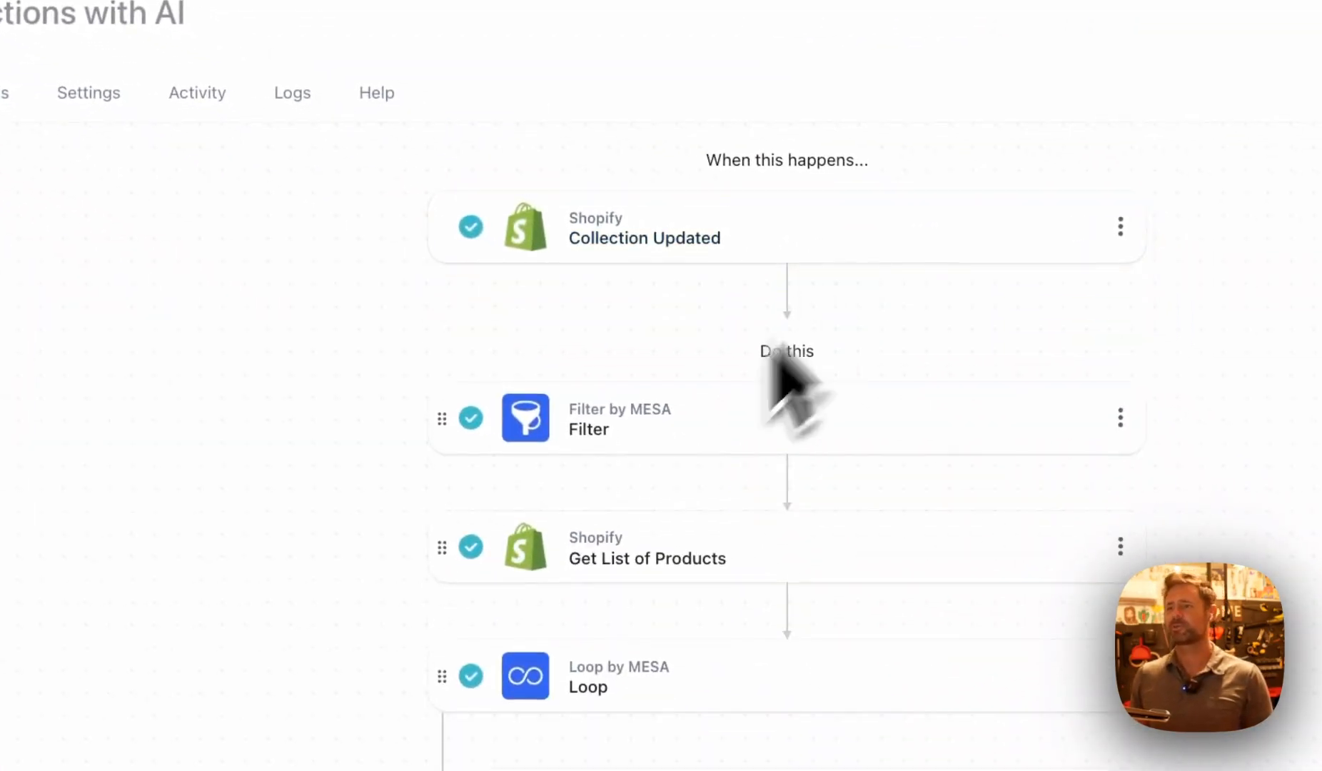
Review the first filter's collection title rule and the Get List of Products and Loop steps below it.
{"action": "left_click", "coordinate": [808, 585]}
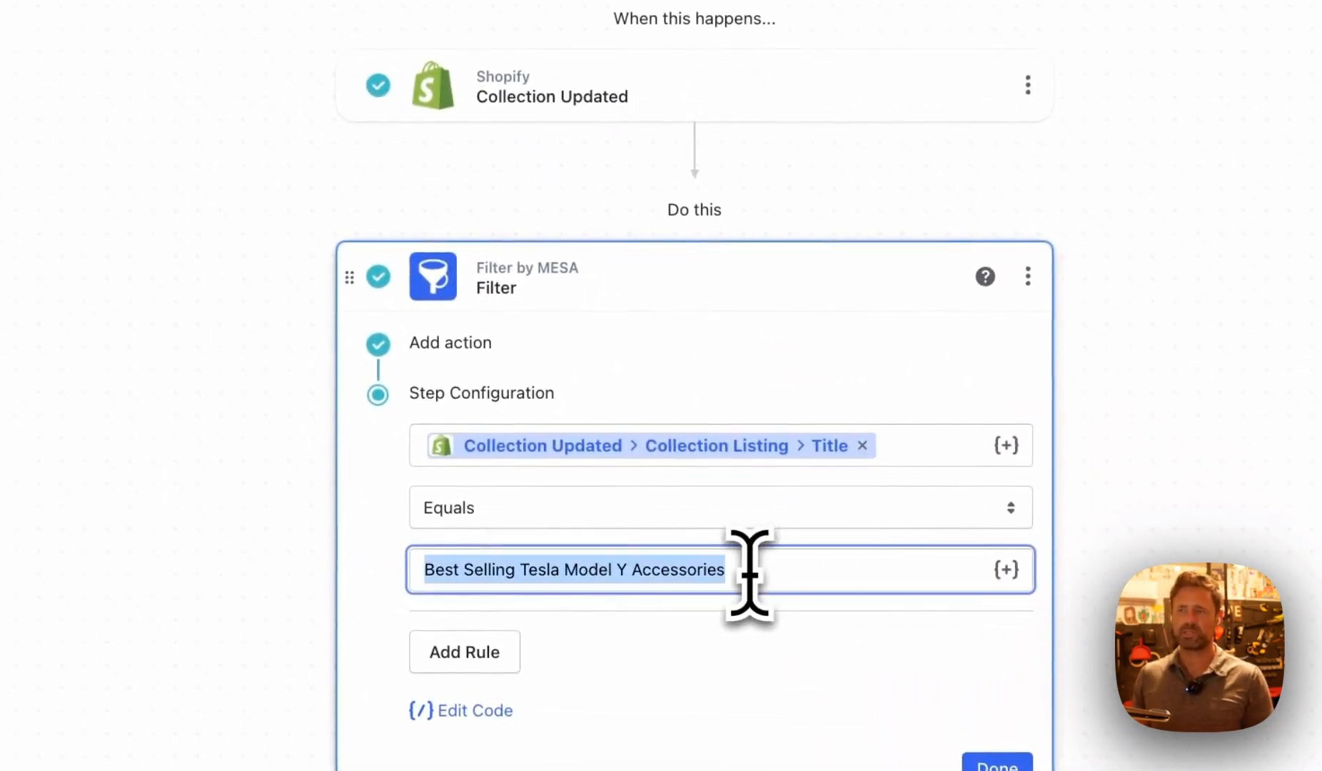
{"action": "scroll", "coordinate": [643, 536], "scroll_direction": "down", "scroll_amount": 2}
{"action": "scroll", "coordinate": [699, 521], "scroll_direction": "down", "scroll_amount": 8}
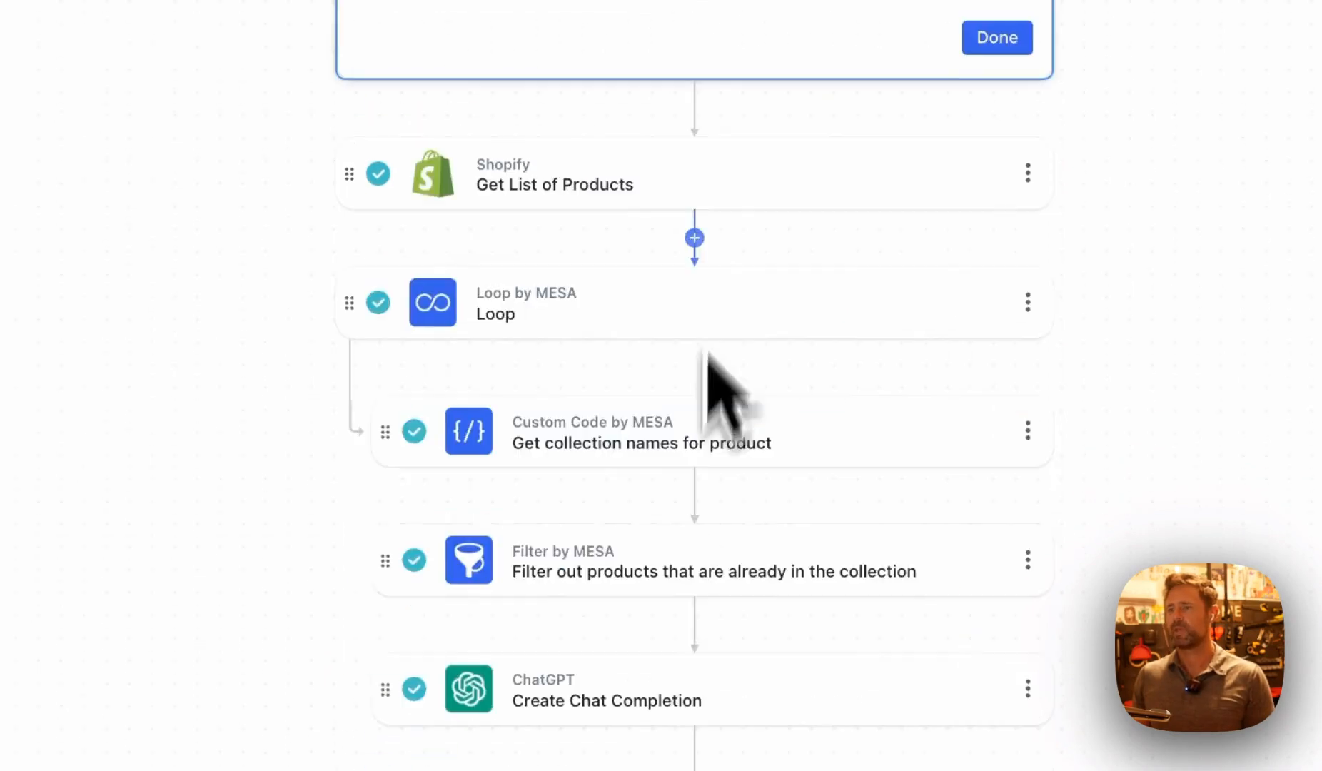
{"action": "left_click", "coordinate": [782, 202]}
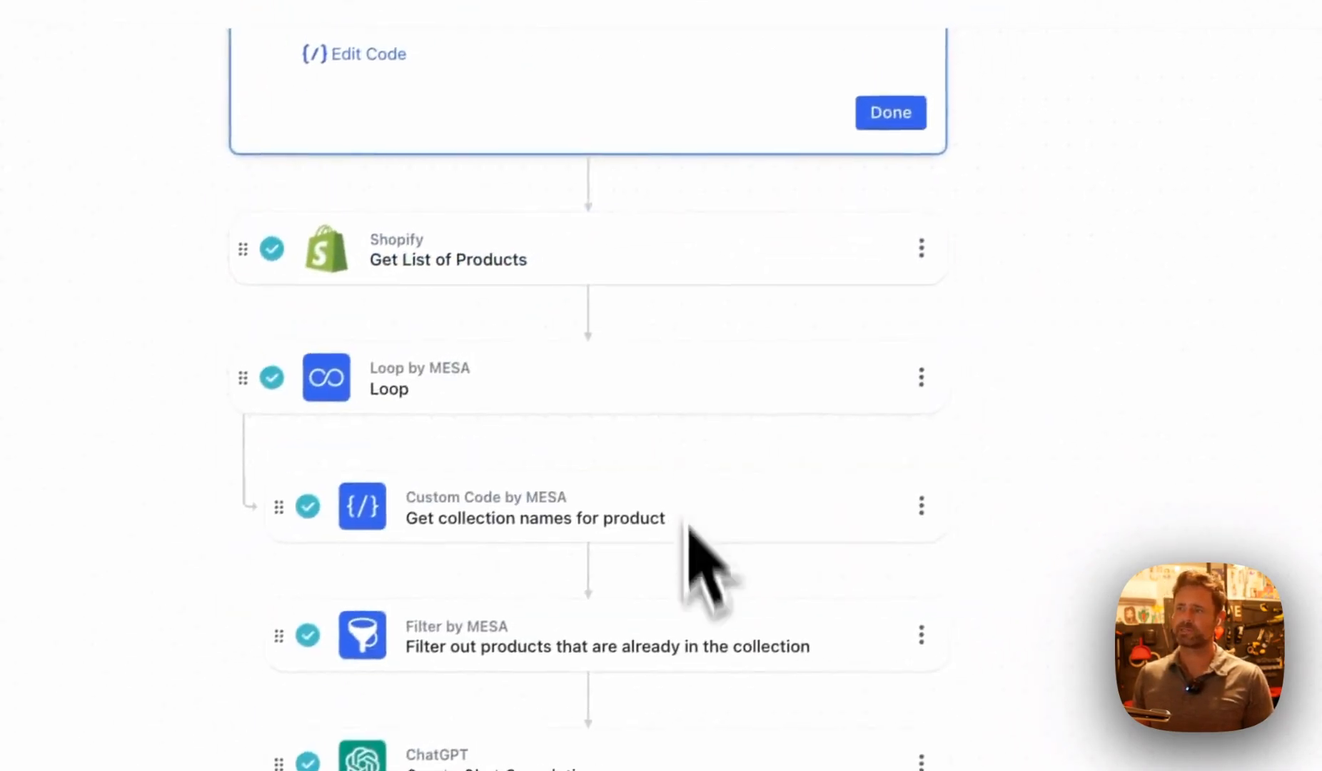
{"action": "scroll", "coordinate": [771, 464], "scroll_direction": "down", "scroll_amount": 3}
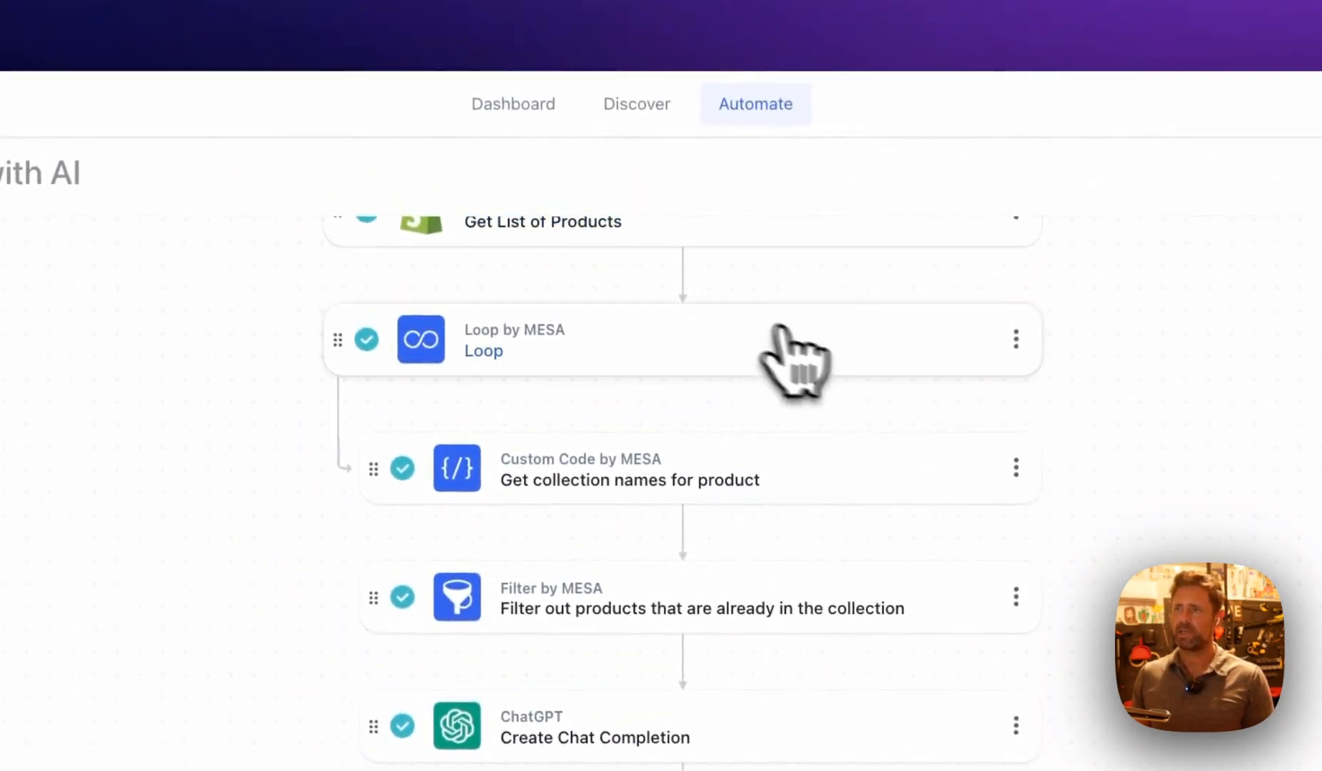
Inspect the product collections query in the code of the Get collection names for product step, and return to the workflow builder.
{"action": "left_click", "coordinate": [699, 487]}
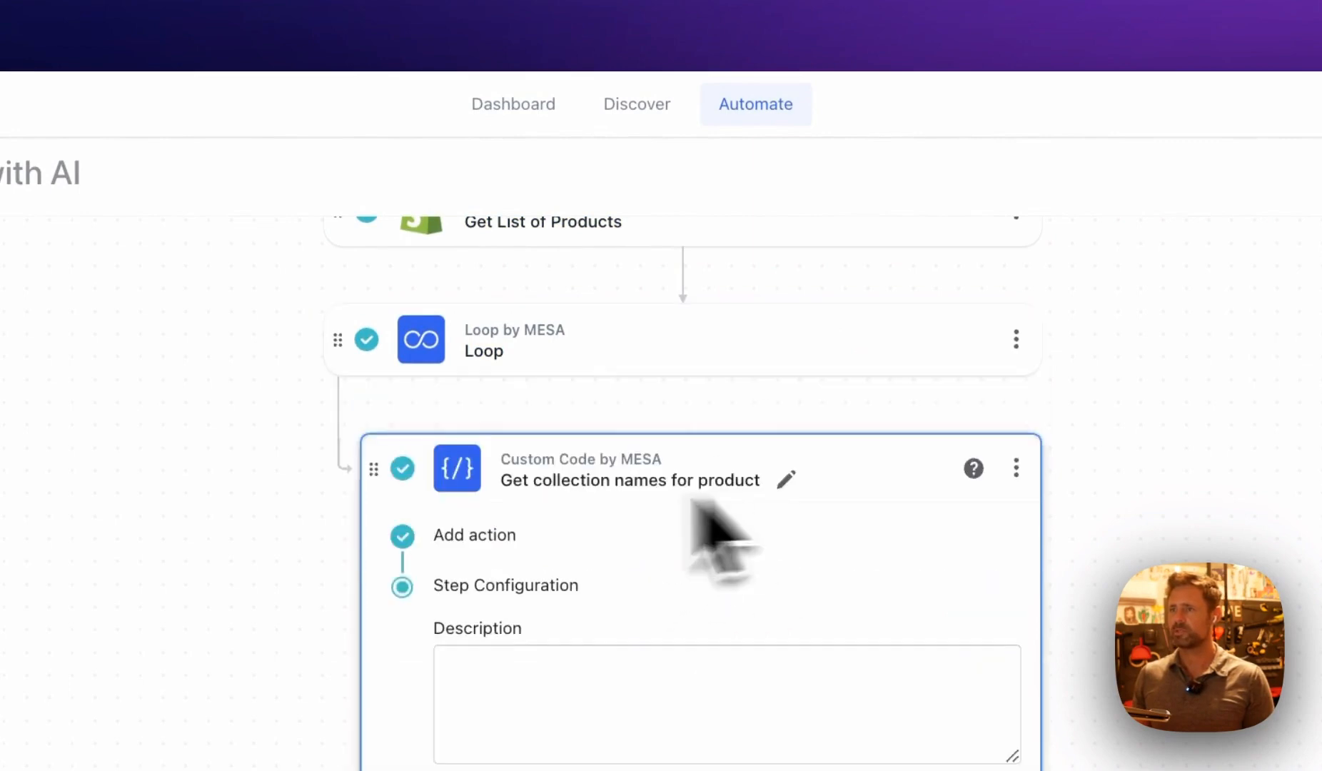
{"action": "left_click", "coordinate": [831, 421]}
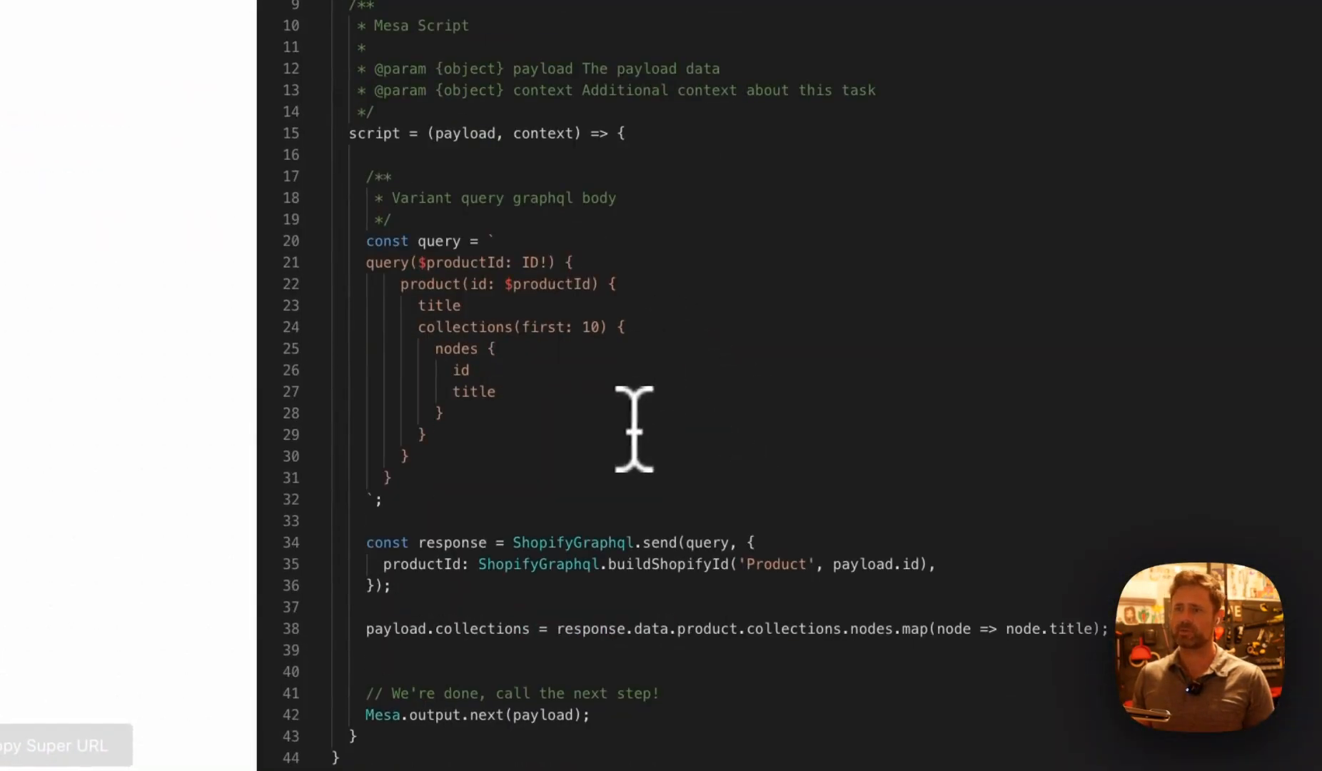
{"action": "left_click_drag", "start_coordinate": [446, 282], "coordinate": [646, 578]}
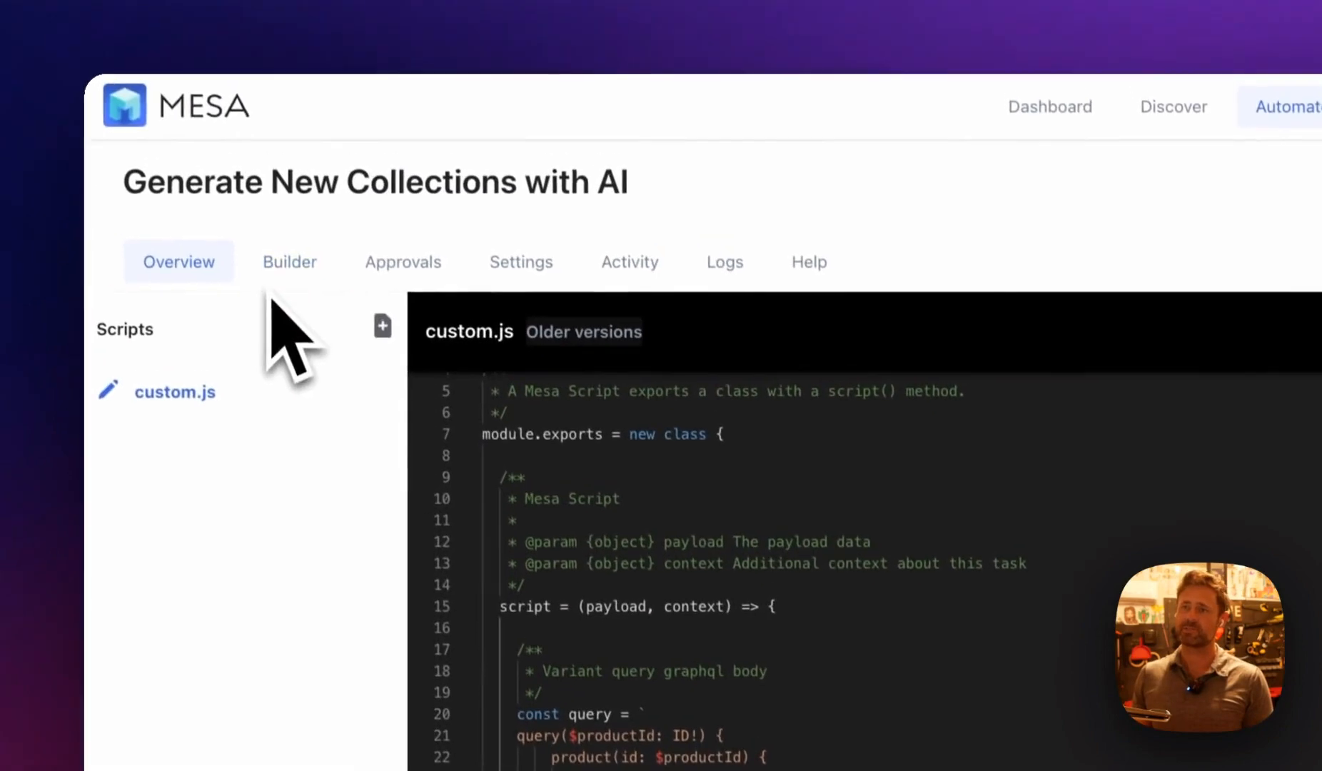
{"action": "left_click", "coordinate": [289, 265]}
{"action": "left_click", "coordinate": [878, 405]}
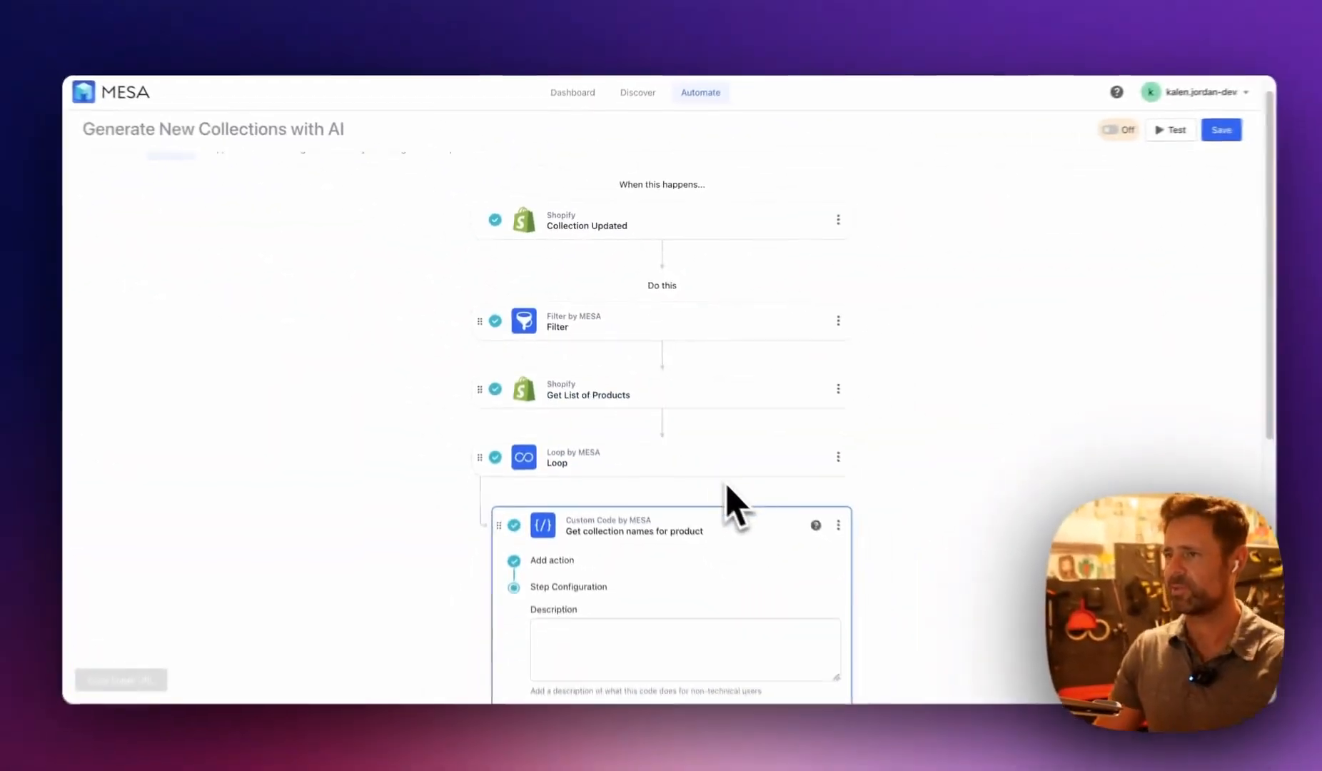
{"action": "scroll", "coordinate": [821, 635], "scroll_direction": "down", "scroll_amount": 2}
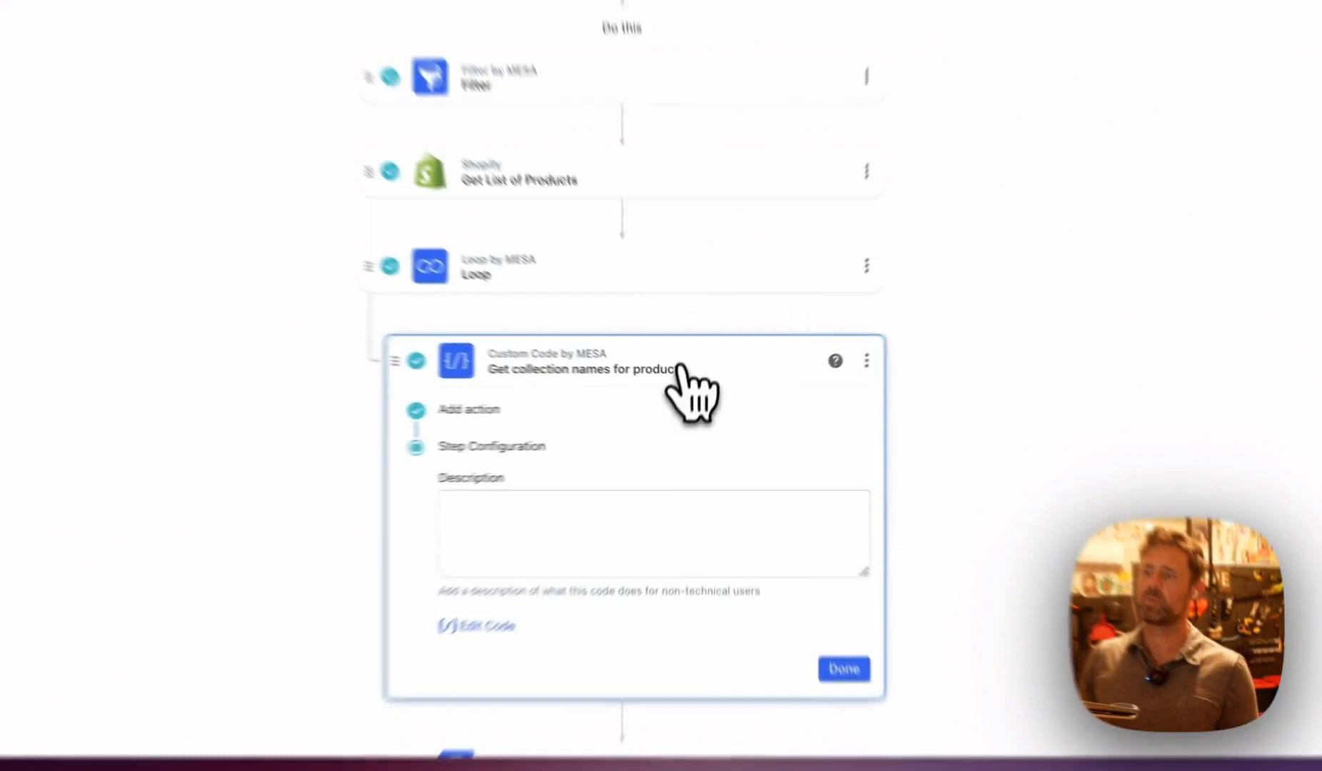
{"action": "left_click", "coordinate": [689, 417]}
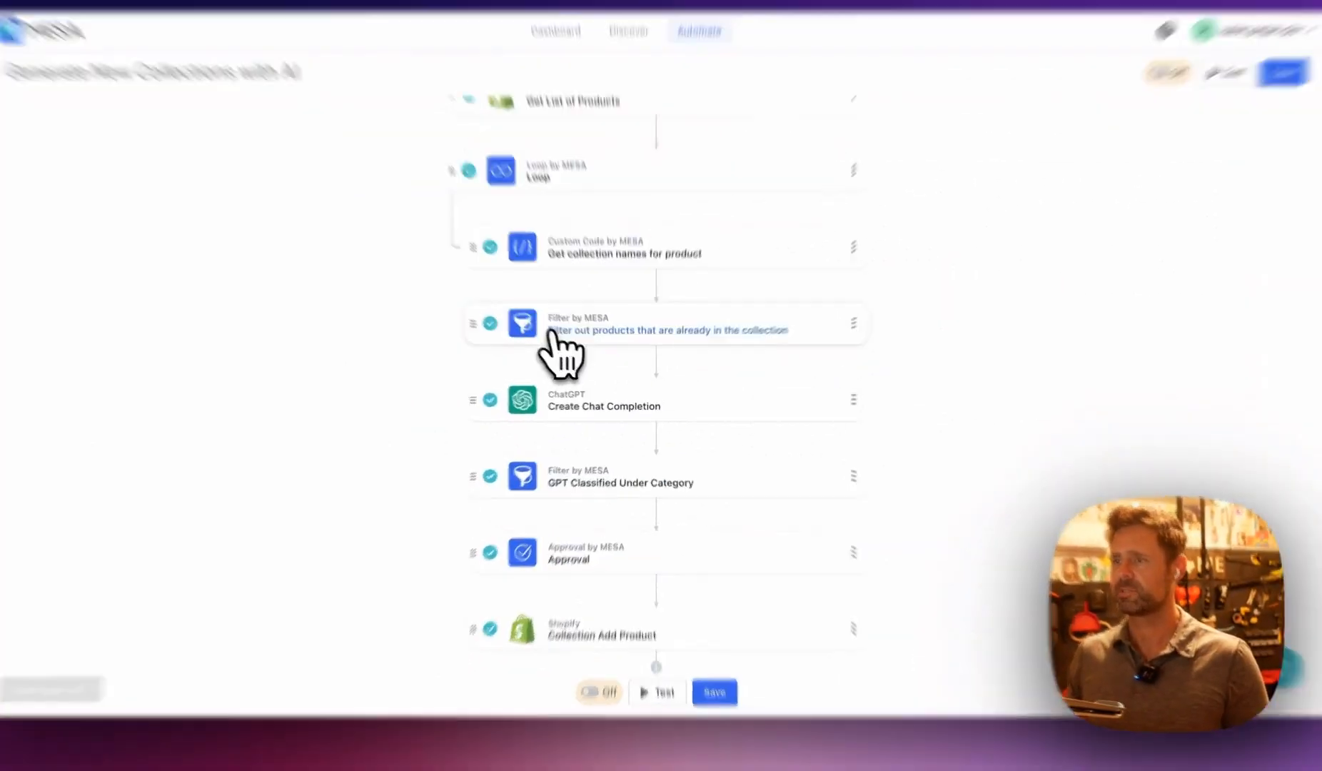
Examine the filter for products already in the collection and the Dashboard Wrap for Model 3 / Y product in Shopify.
{"action": "left_click", "coordinate": [567, 357]}
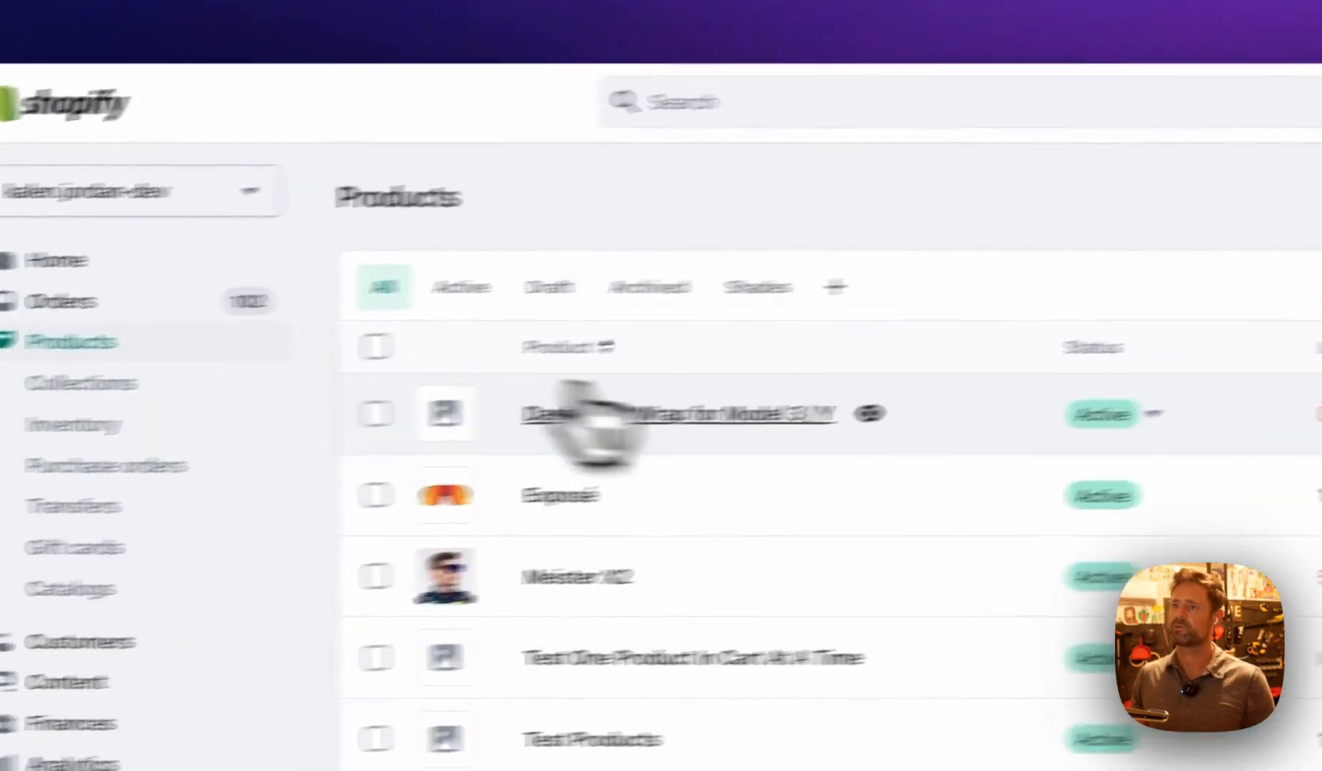
{"action": "left_click", "coordinate": [590, 413]}
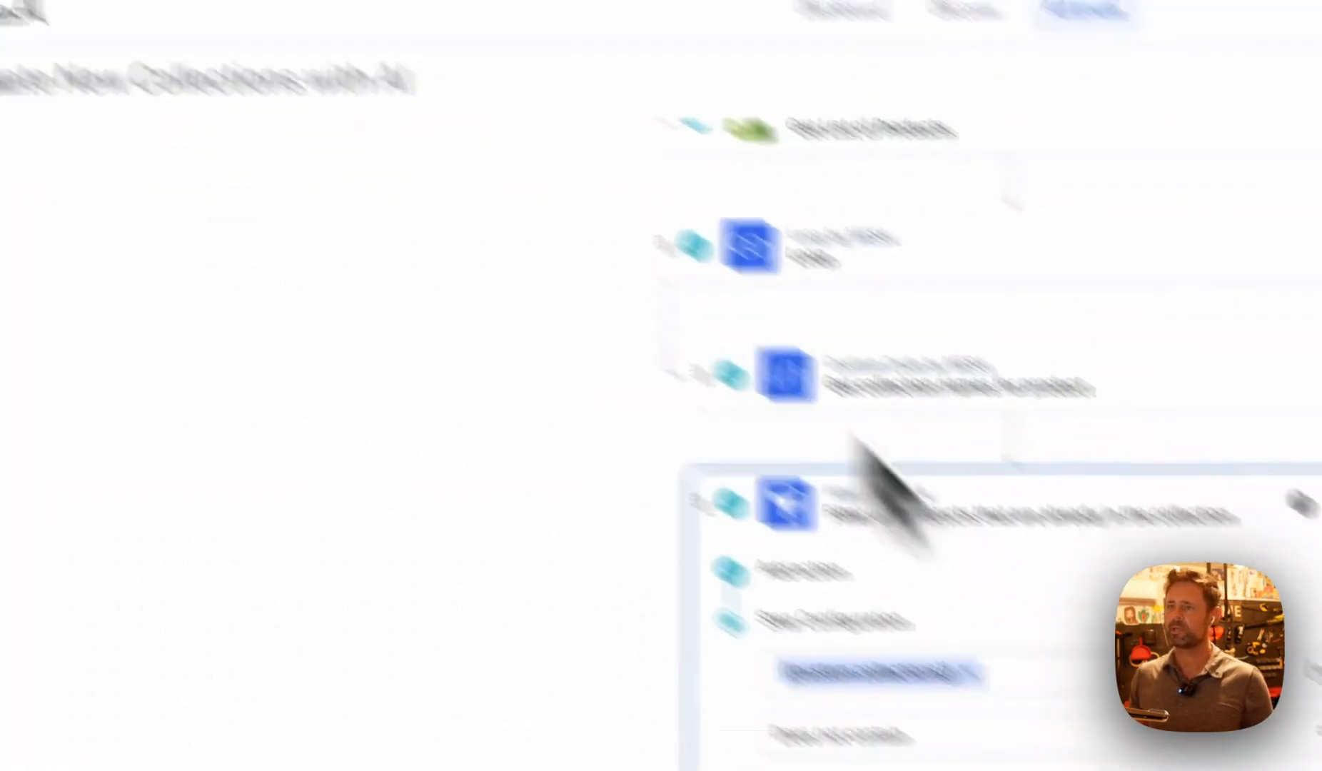
{"action": "left_click", "coordinate": [813, 300]}
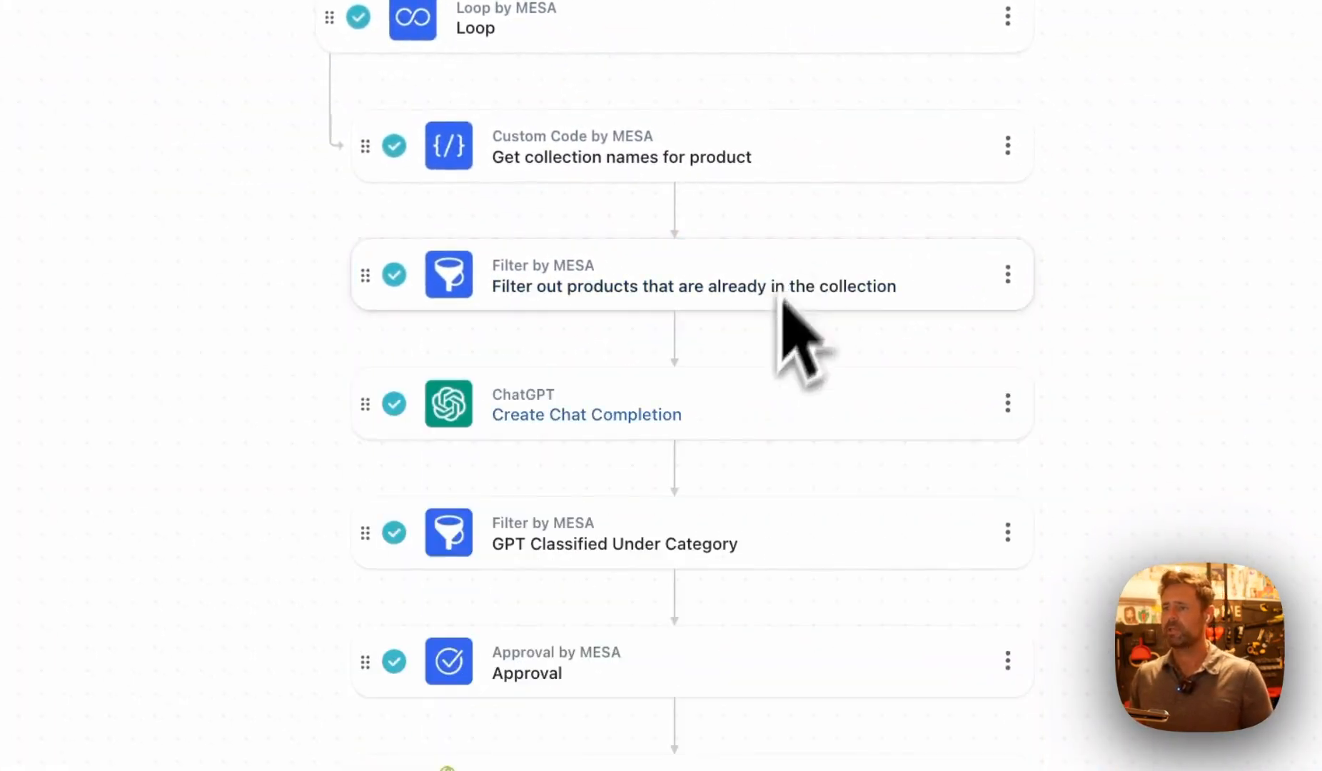
Review the prompt of the ChatGPT Create Chat Completion step and expand the GPT Classified Under Category filter.
{"action": "scroll", "coordinate": [838, 492], "scroll_direction": "down", "scroll_amount": 8}
{"action": "left_click", "coordinate": [797, 563]}
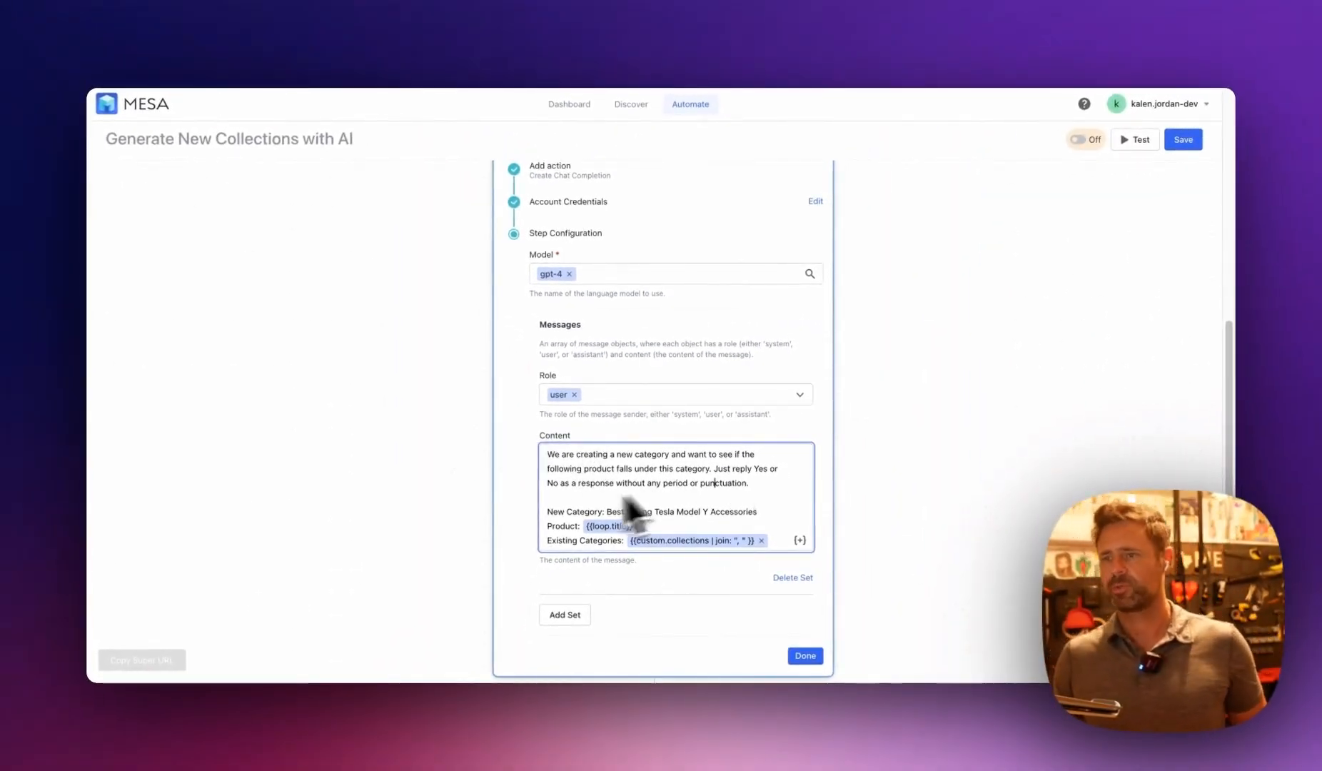
{"action": "scroll", "coordinate": [620, 506], "scroll_direction": "down", "scroll_amount": 3}
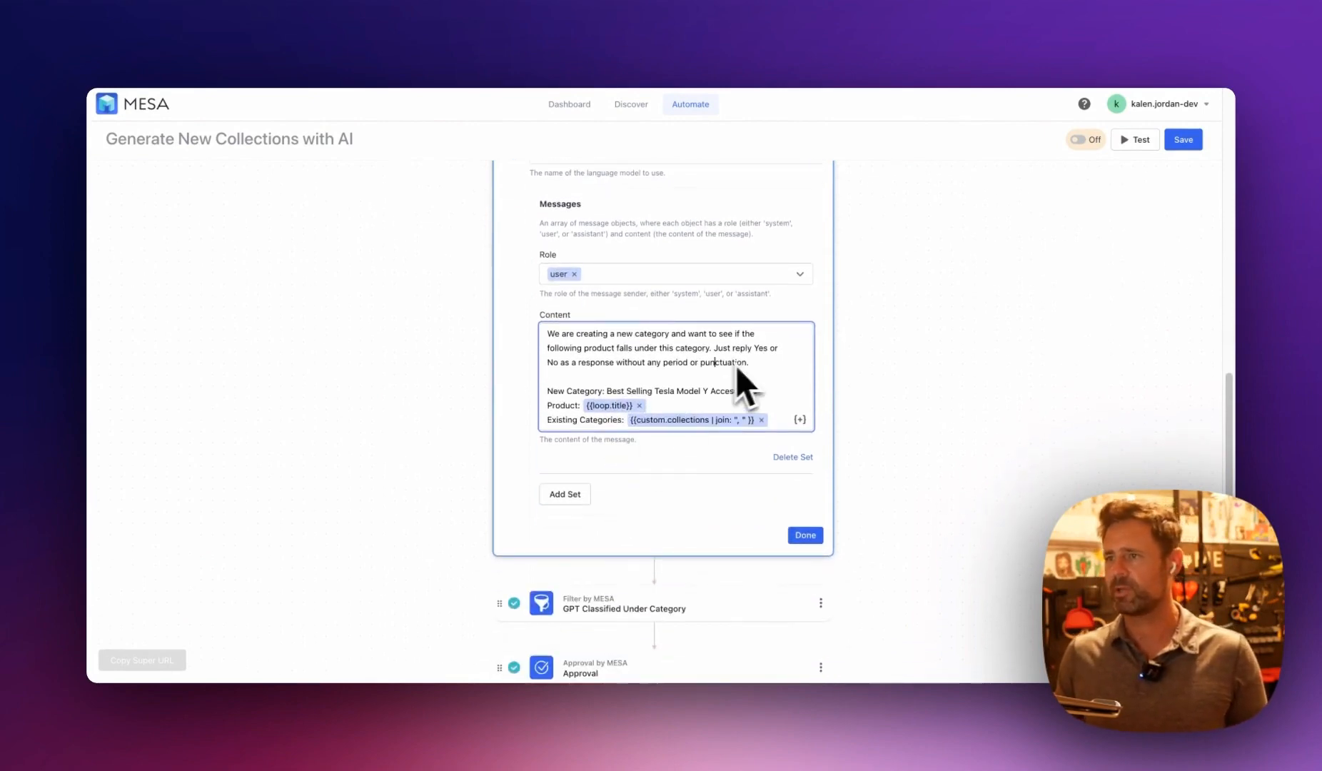
{"action": "scroll", "coordinate": [771, 391], "scroll_direction": "down", "scroll_amount": 1}
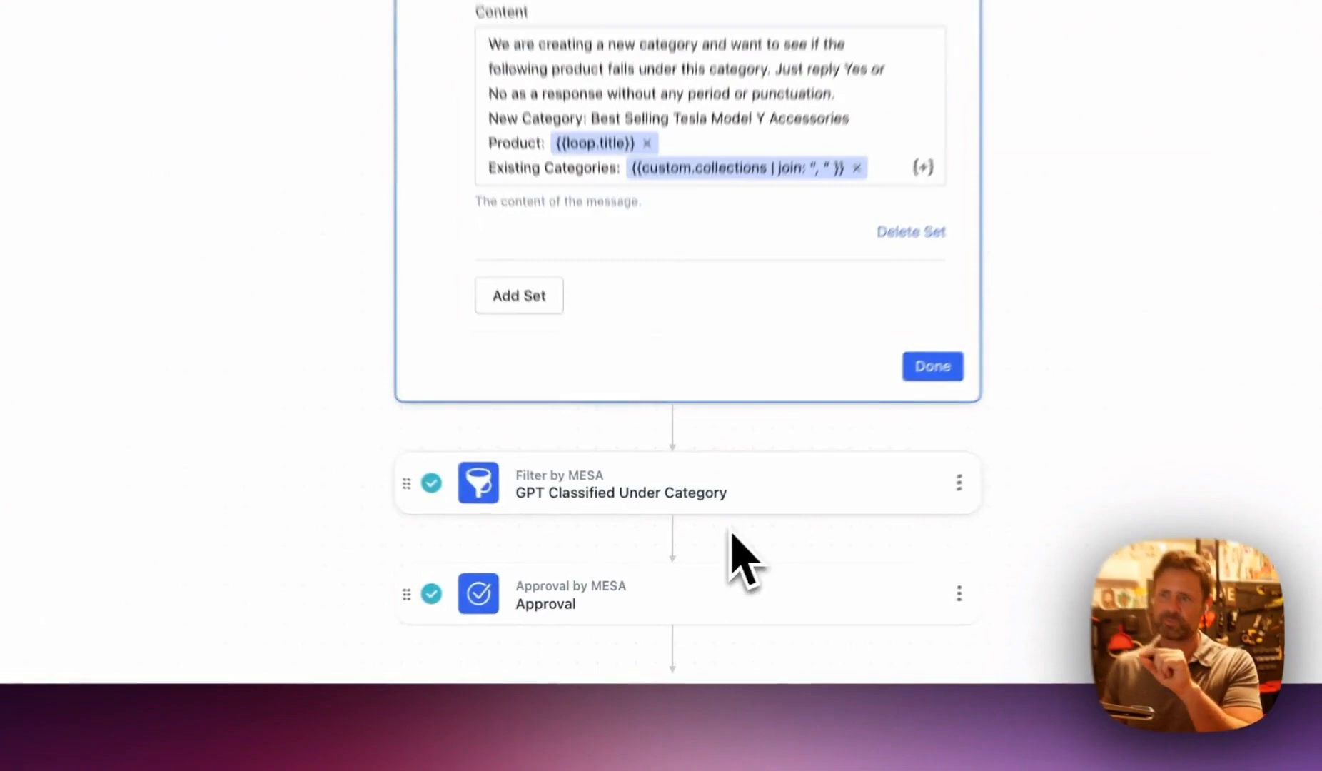
{"action": "left_click", "coordinate": [684, 589]}
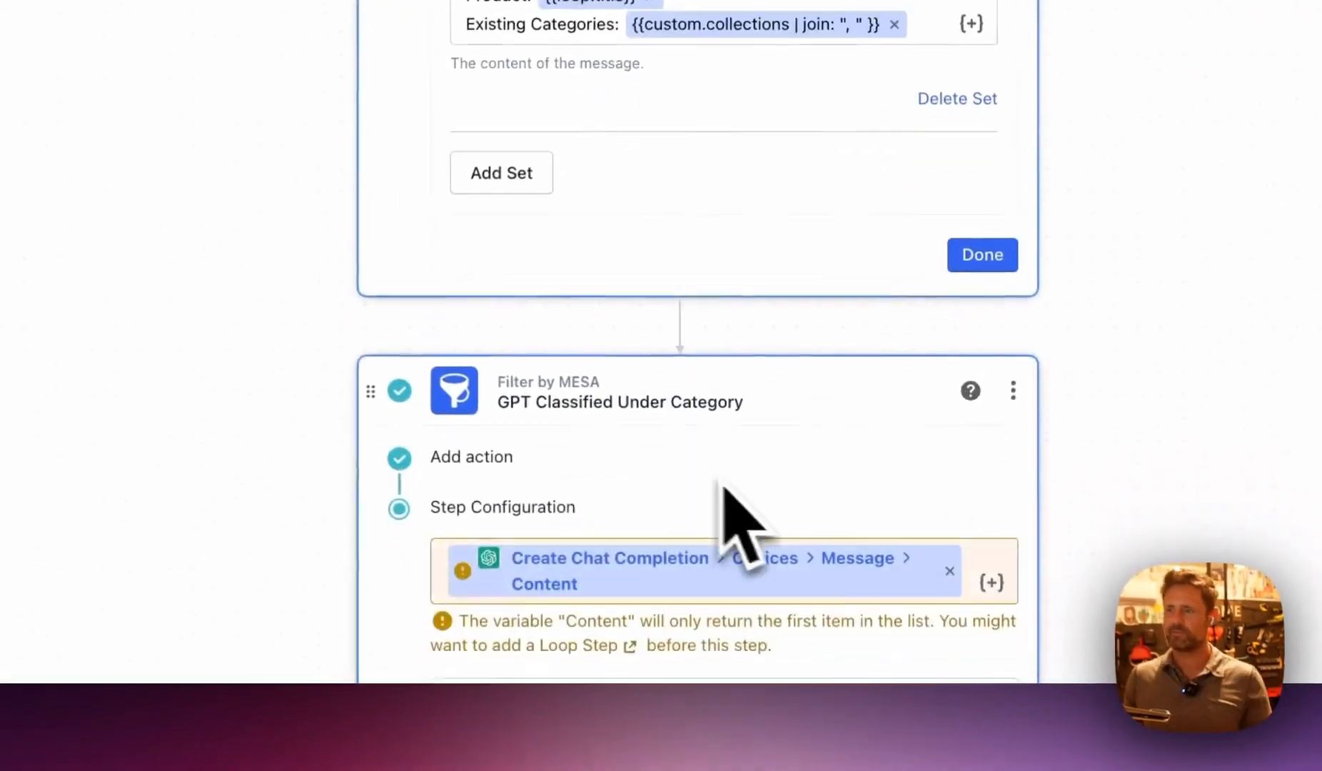
Replace the fixed New Category name in the ChatGPT prompt with the Collection Updated > Collection Listing > Title variable.
{"action": "scroll", "coordinate": [678, 265], "scroll_direction": "up", "scroll_amount": 5}
{"action": "left_click", "coordinate": [608, 291]}
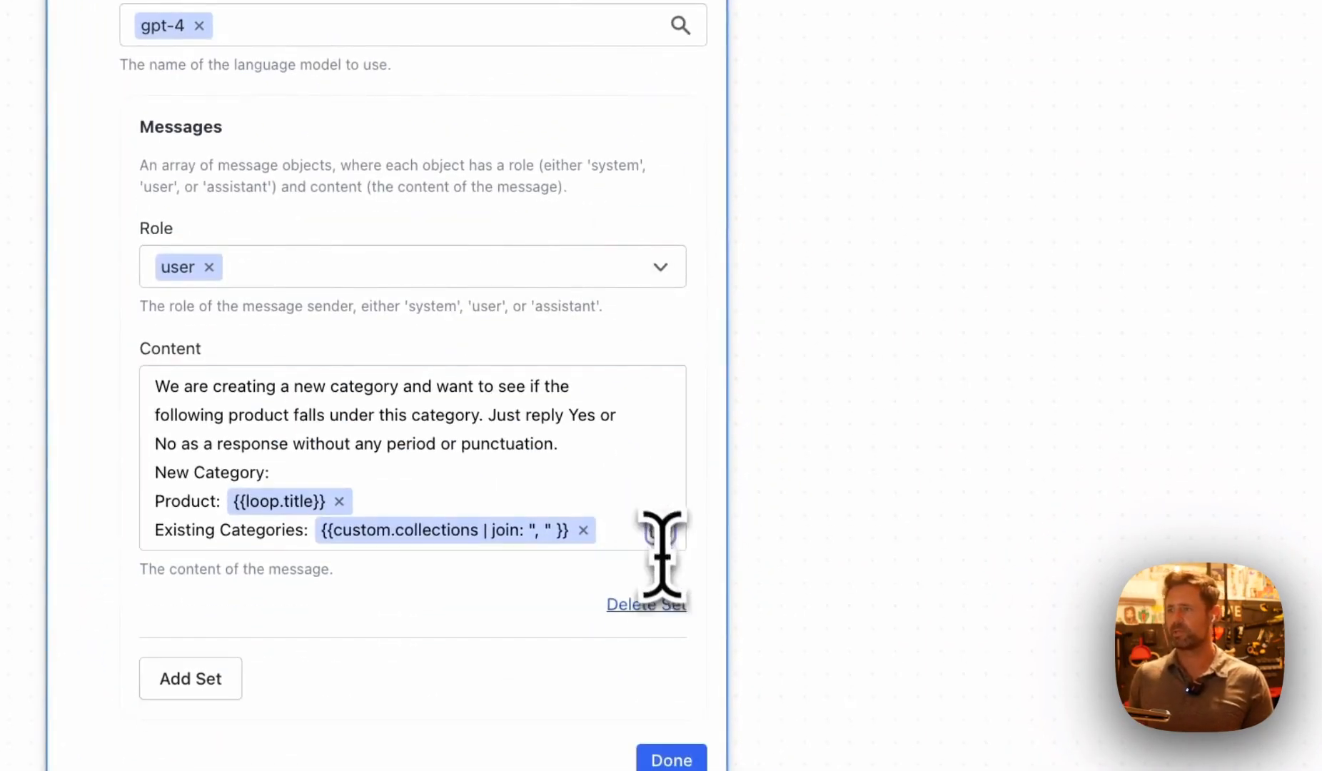
{"action": "left_click", "coordinate": [659, 558]}
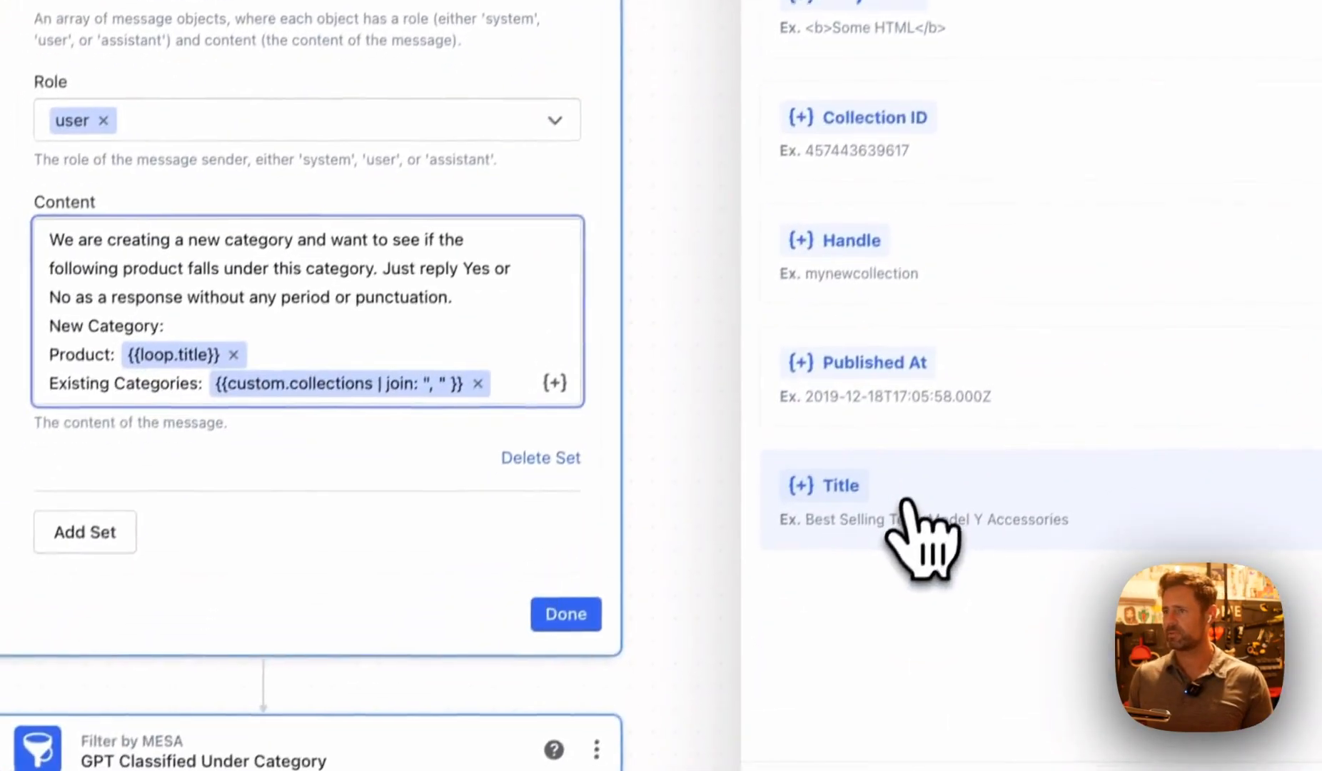
{"action": "left_click", "coordinate": [905, 501]}
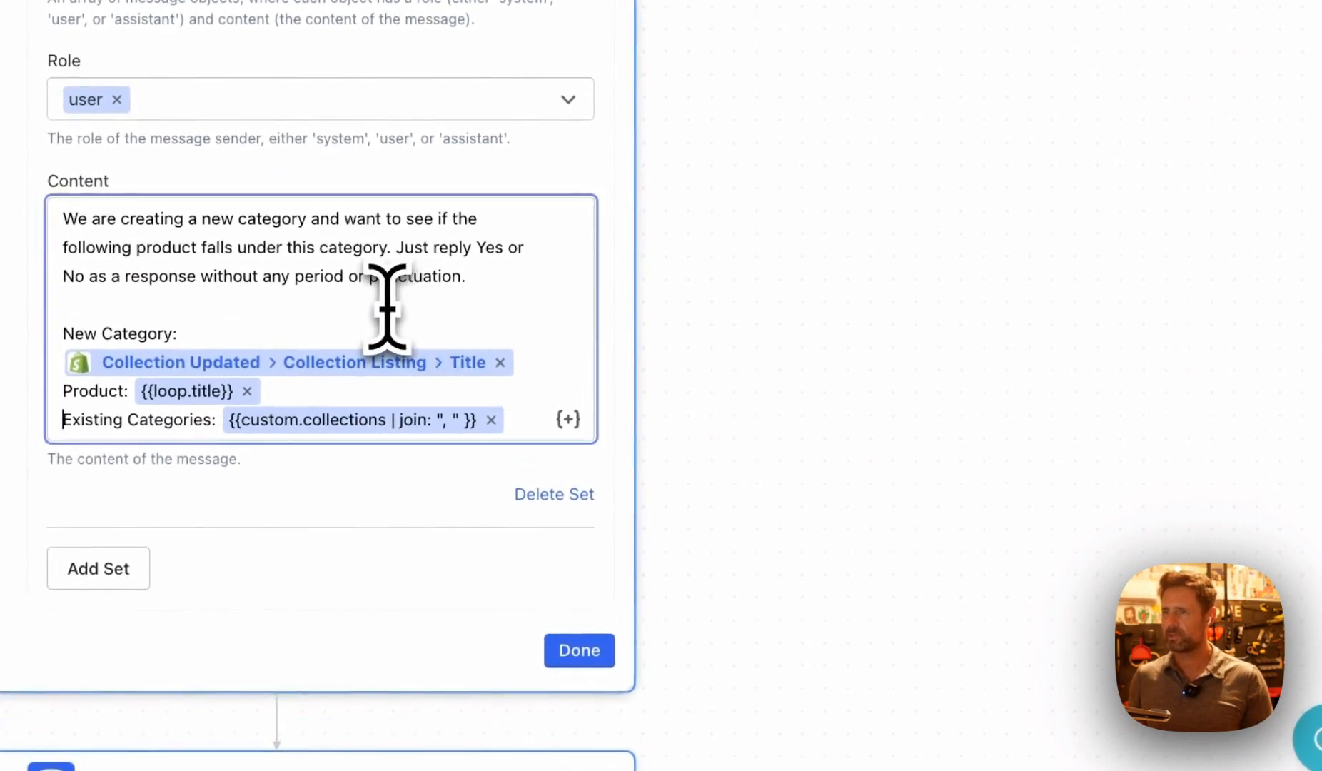
Separate the New Category, Product and Existing Categories entries of the prompt with blank lines.
{"action": "key", "text": "Return"}
{"action": "key", "text": "Up"}
{"action": "key", "text": "Up"}
{"action": "key", "text": "Return"}
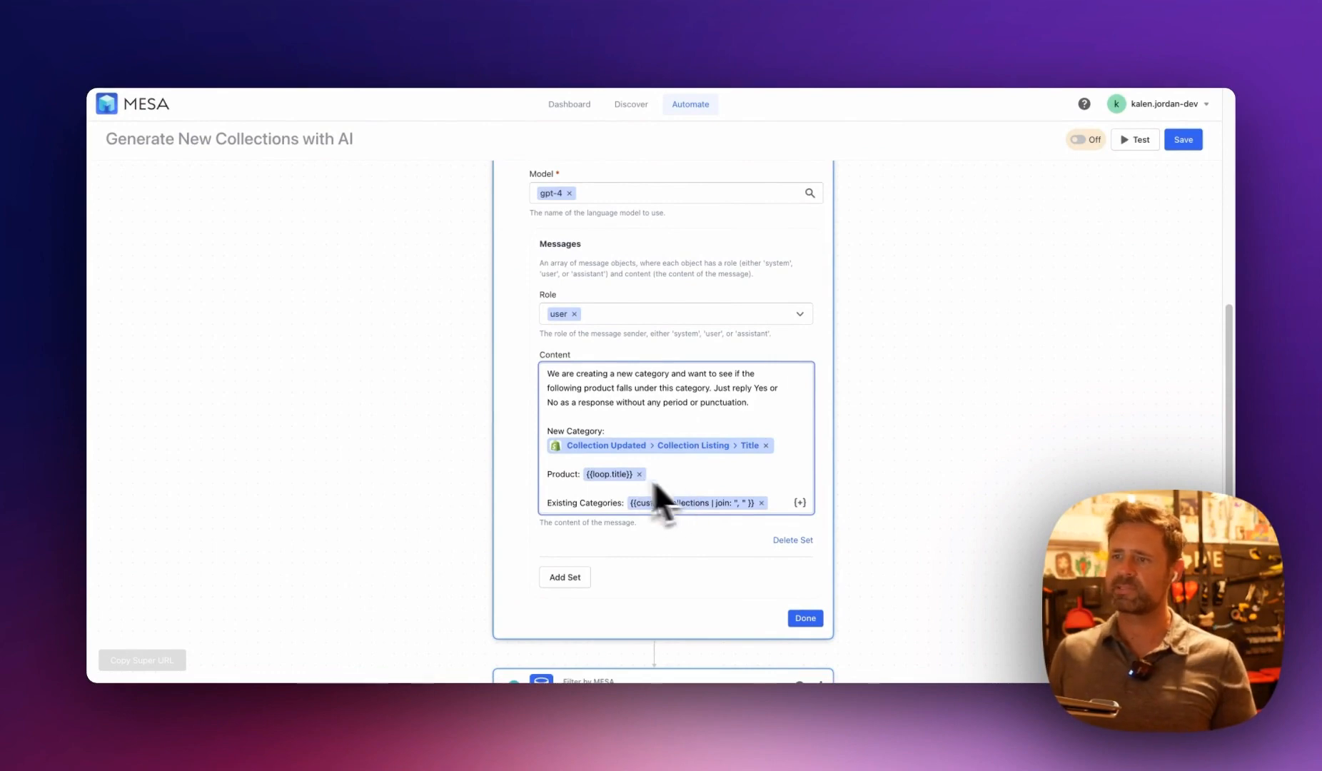
Review the reworked ChatGPT prompt, highlighting the word "category" in its opening sentence.
{"action": "scroll", "coordinate": [658, 486], "scroll_direction": "down", "scroll_amount": 1}
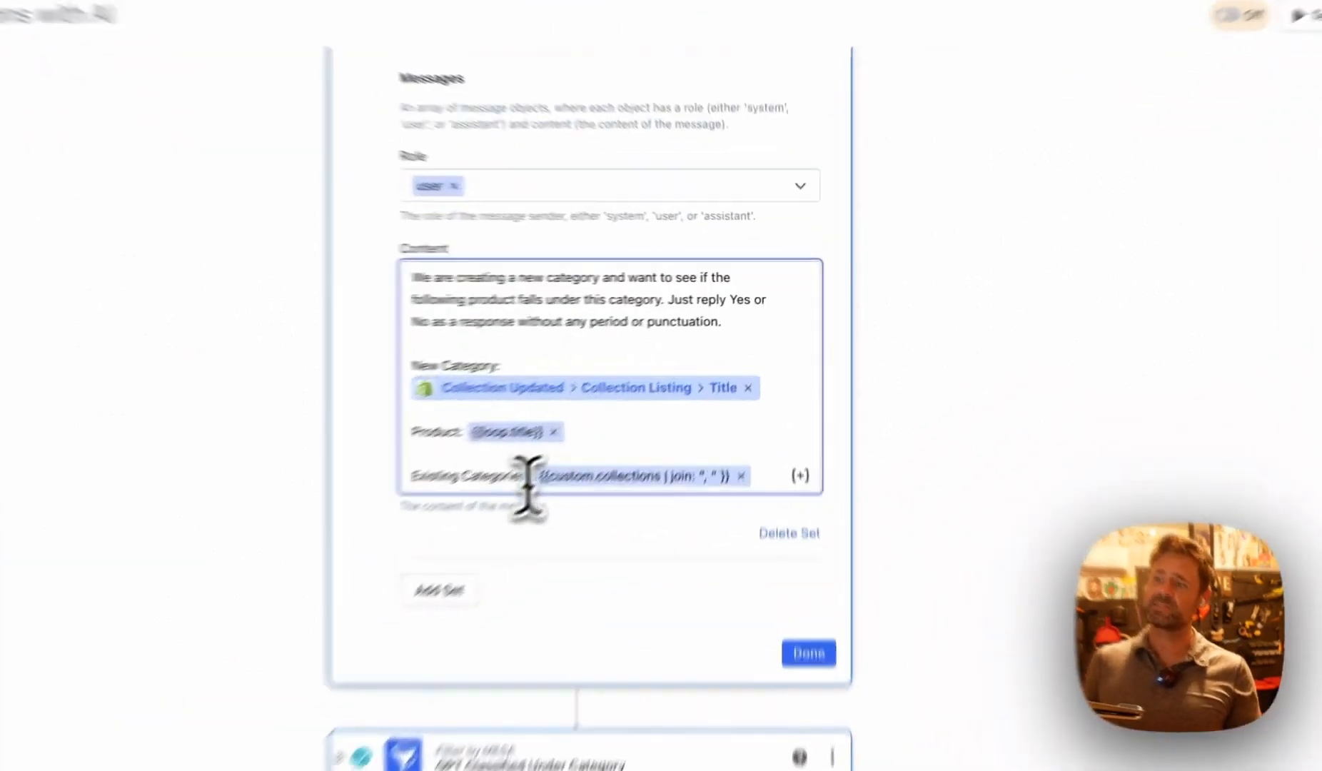
{"action": "double_click", "coordinate": [605, 436]}
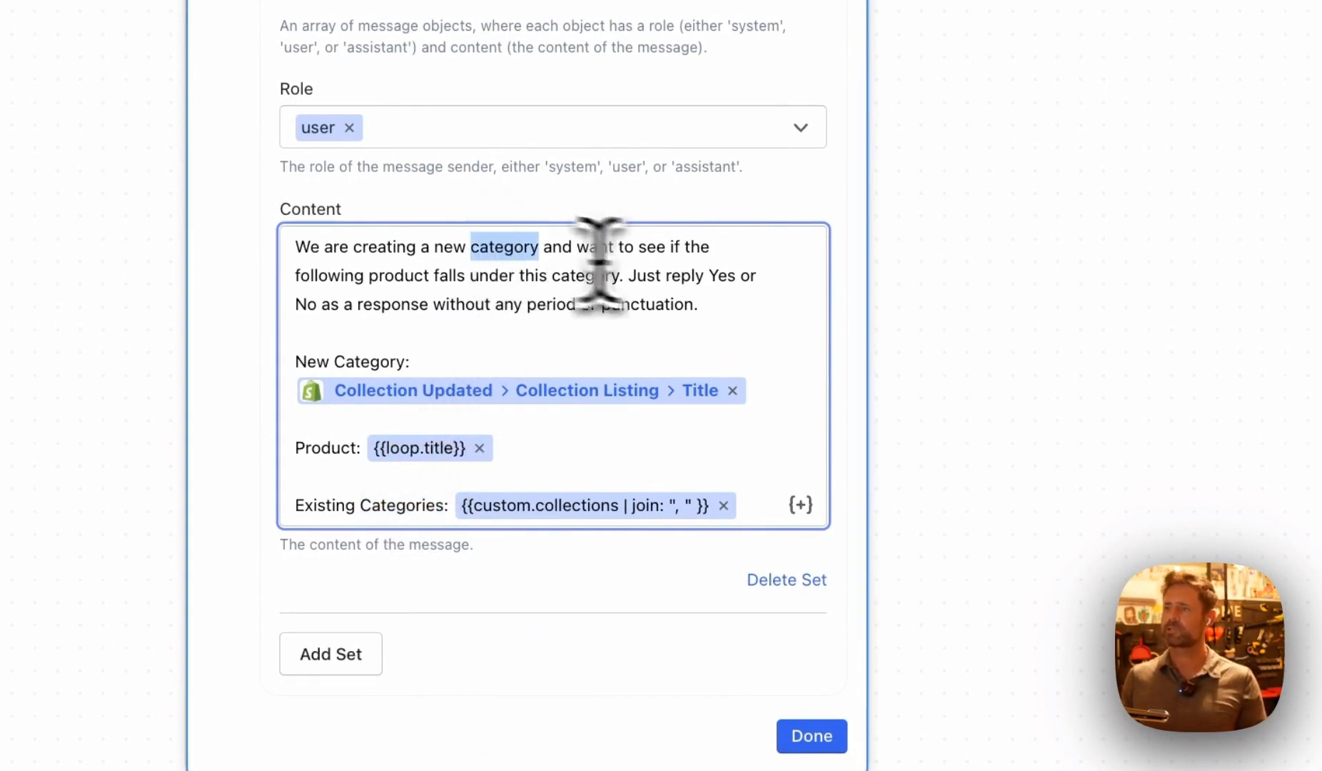
{"action": "scroll", "coordinate": [539, 520], "scroll_direction": "down", "scroll_amount": 3}
{"action": "scroll", "coordinate": [560, 492], "scroll_direction": "up", "scroll_amount": 3}
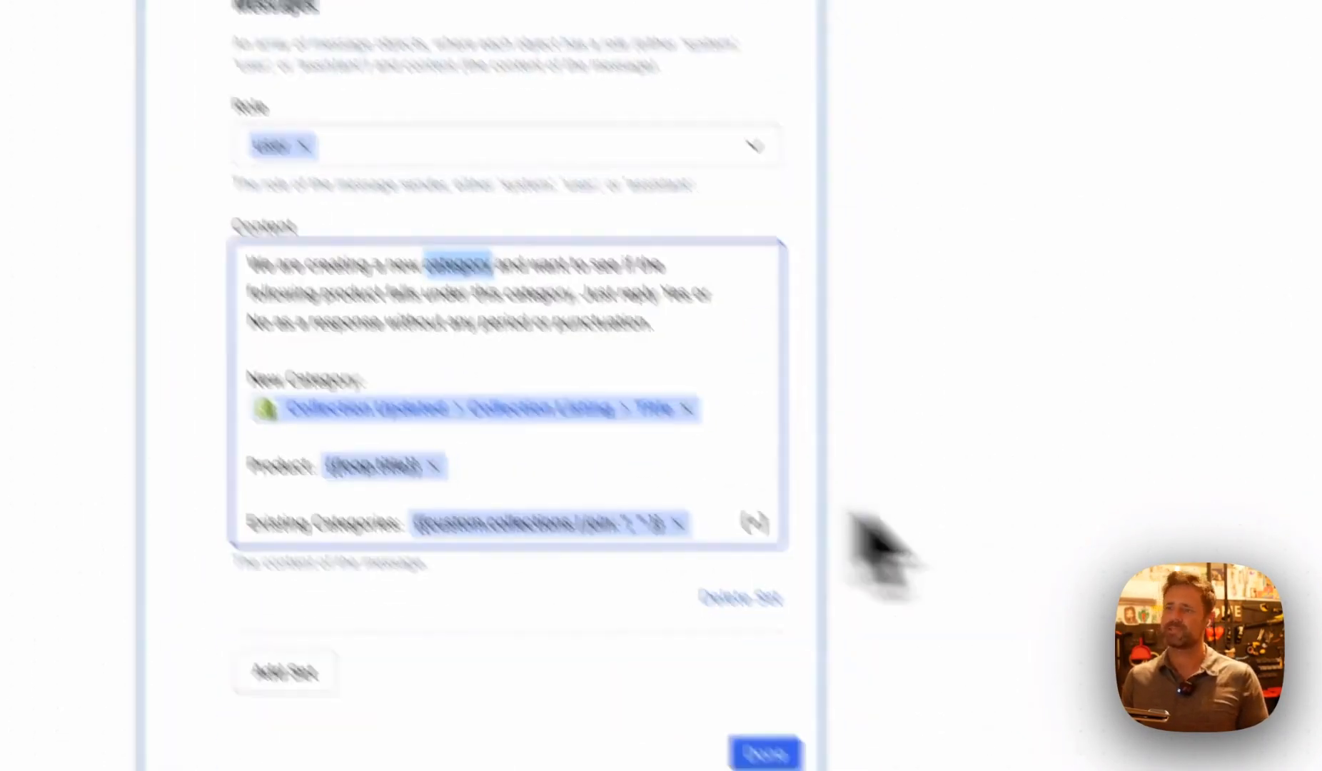
Check the Dashboard Wrap for Model 3 / Y product's title in Shopify and MESA's GPT Classified Under Category filter.
{"action": "left_click", "coordinate": [1038, 531]}
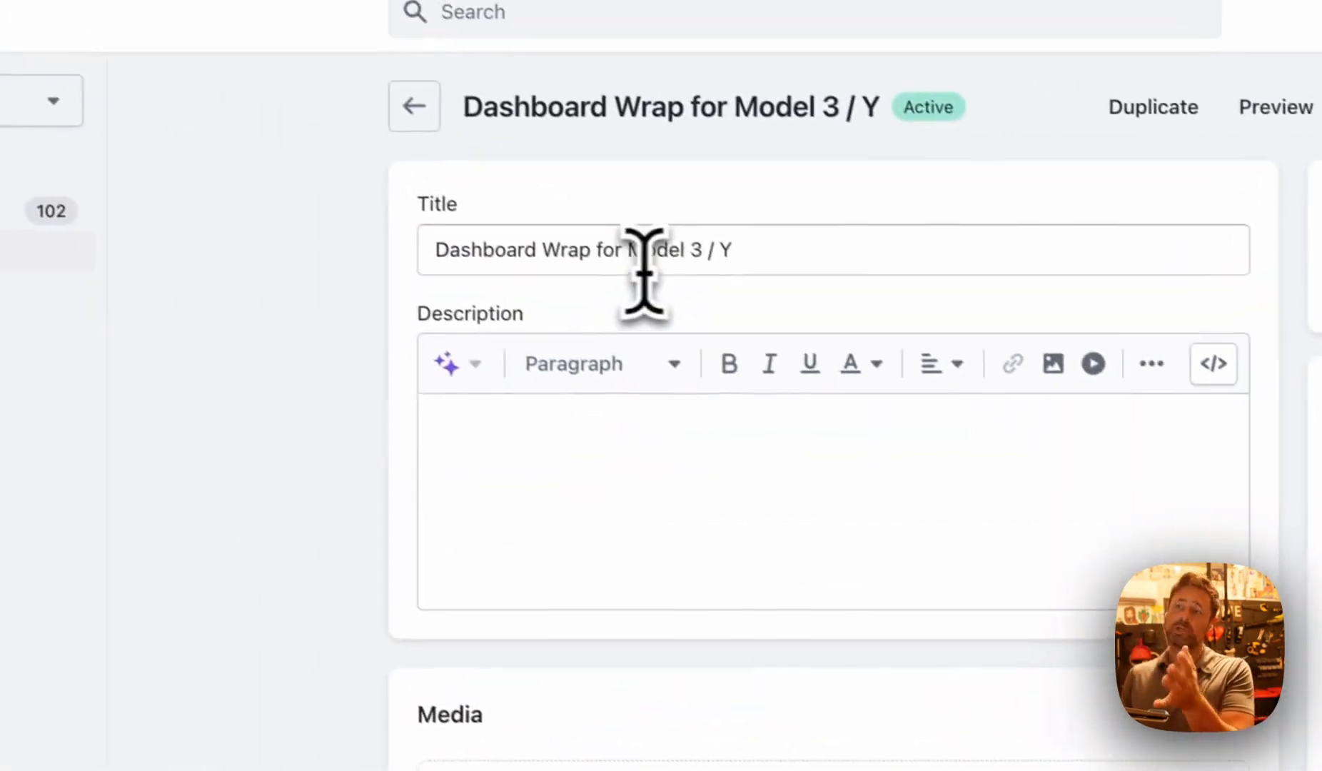
{"action": "triple_click", "coordinate": [557, 256]}
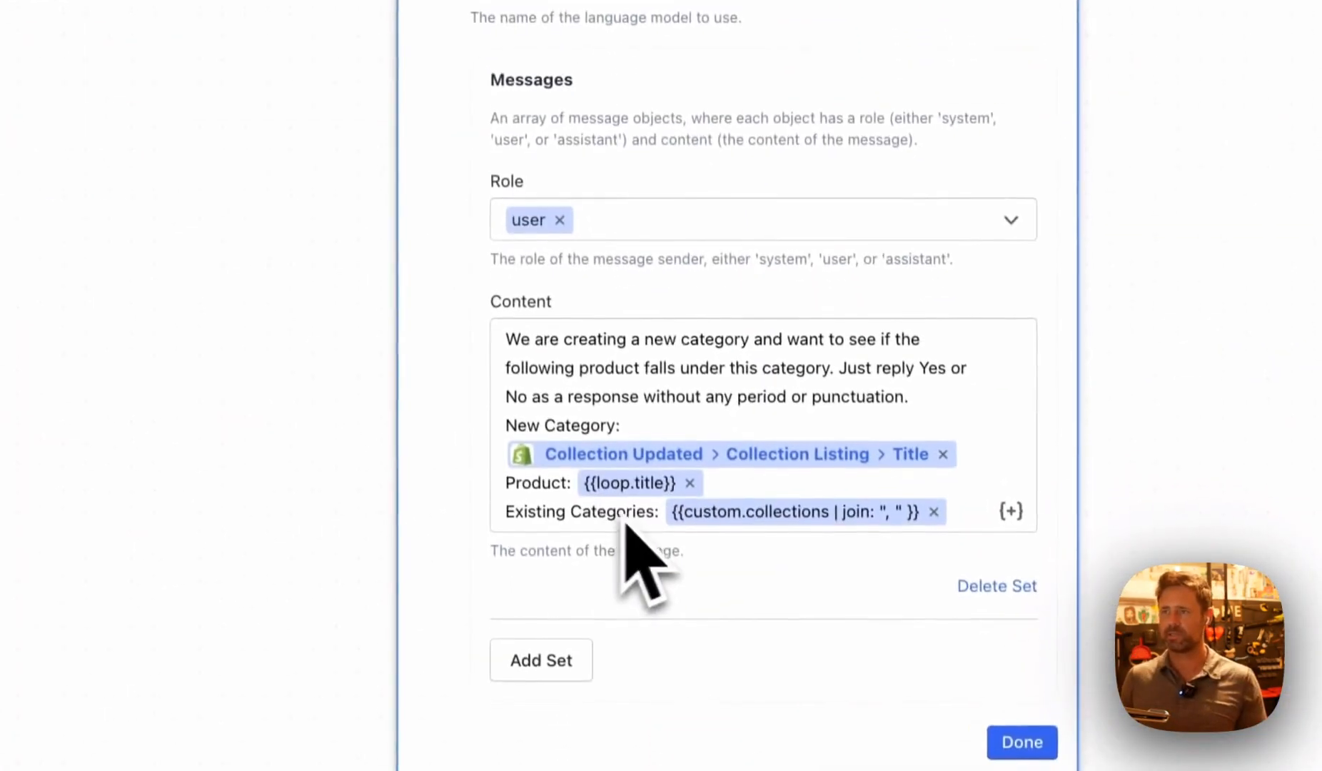
{"action": "scroll", "coordinate": [721, 574], "scroll_direction": "down", "scroll_amount": 10}
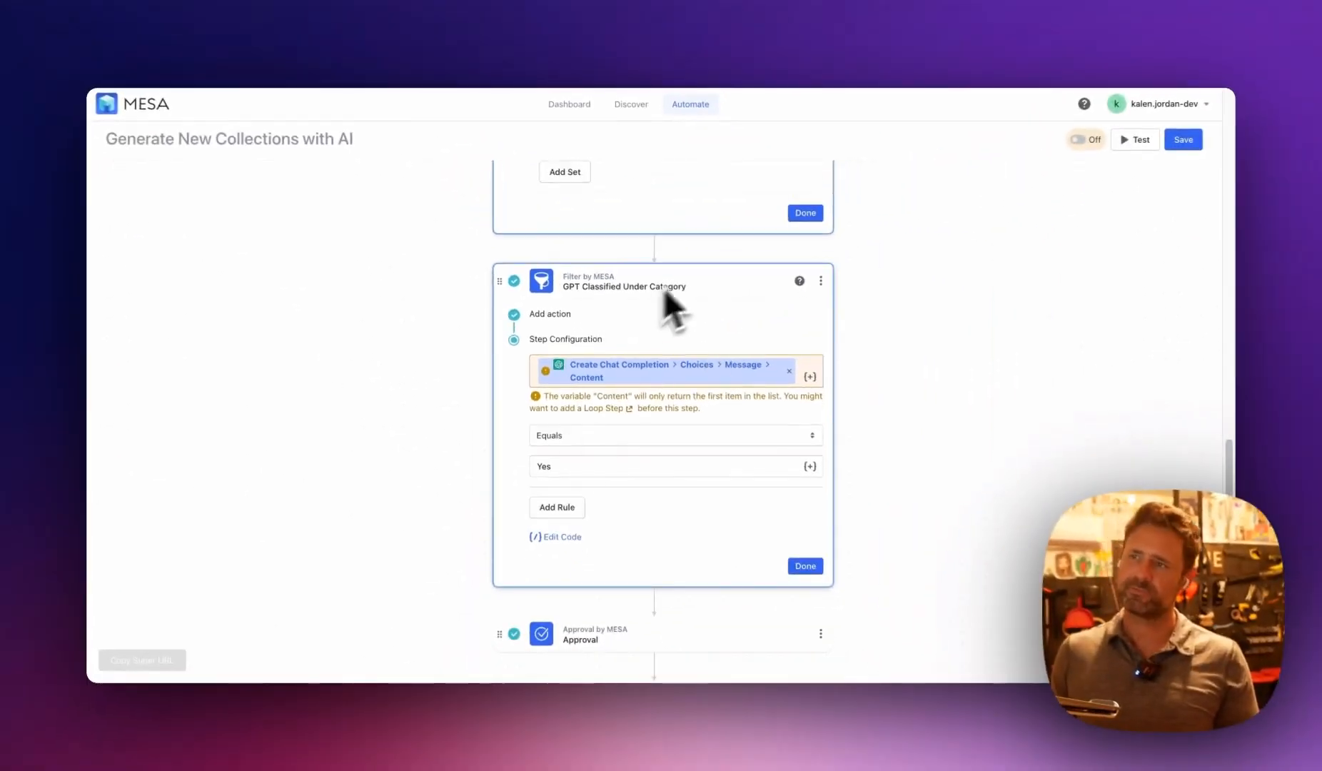
Check the Yes value in the GPT Classified Under Category filter and the workflow's accepted approvals.
{"action": "left_click", "coordinate": [646, 468]}
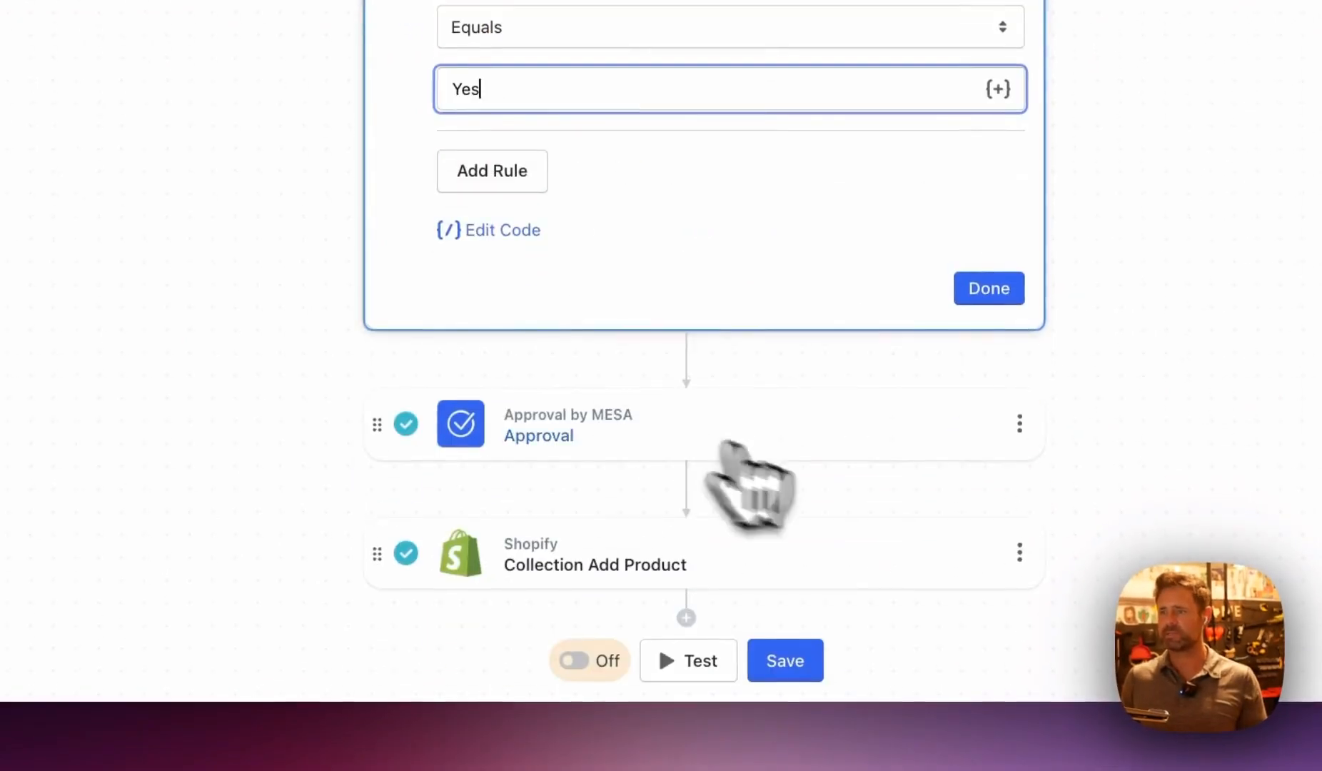
{"action": "scroll", "coordinate": [655, 471], "scroll_direction": "up", "scroll_amount": 10}
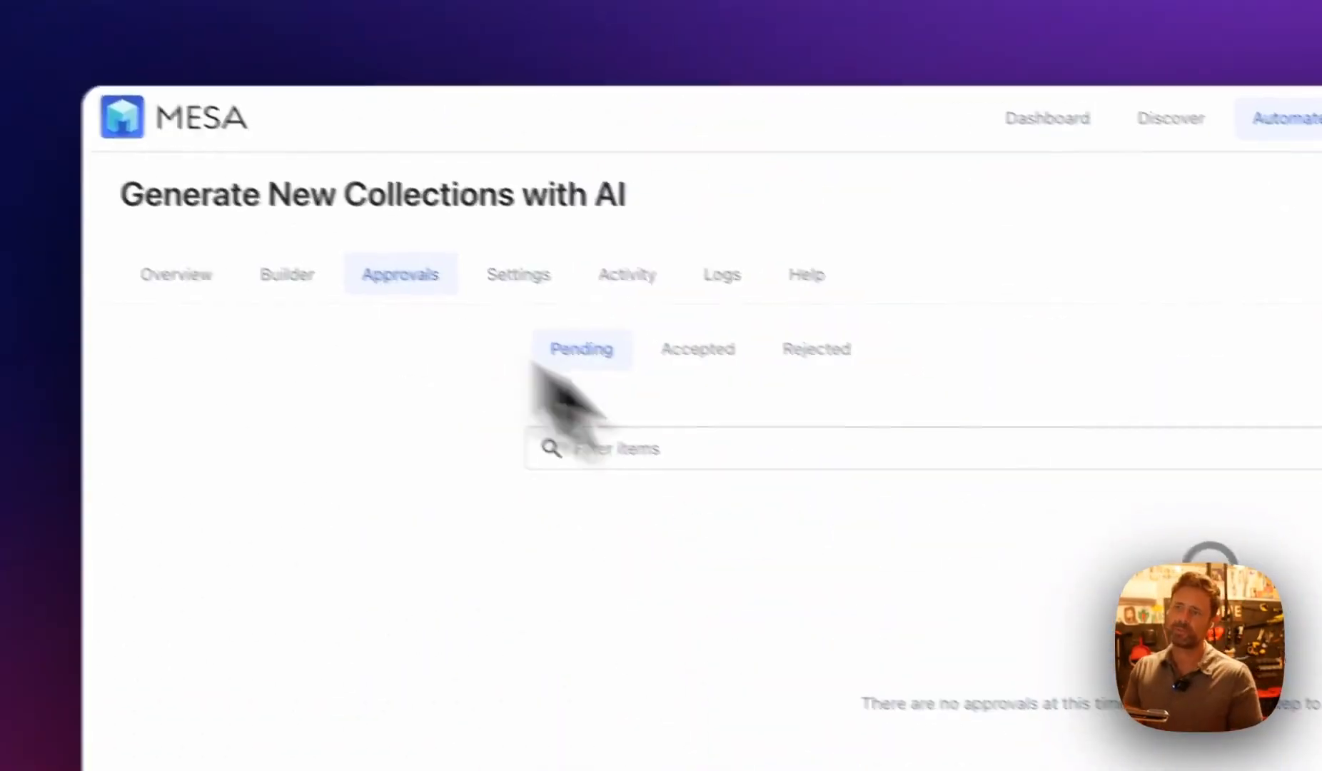
{"action": "left_click", "coordinate": [705, 351]}
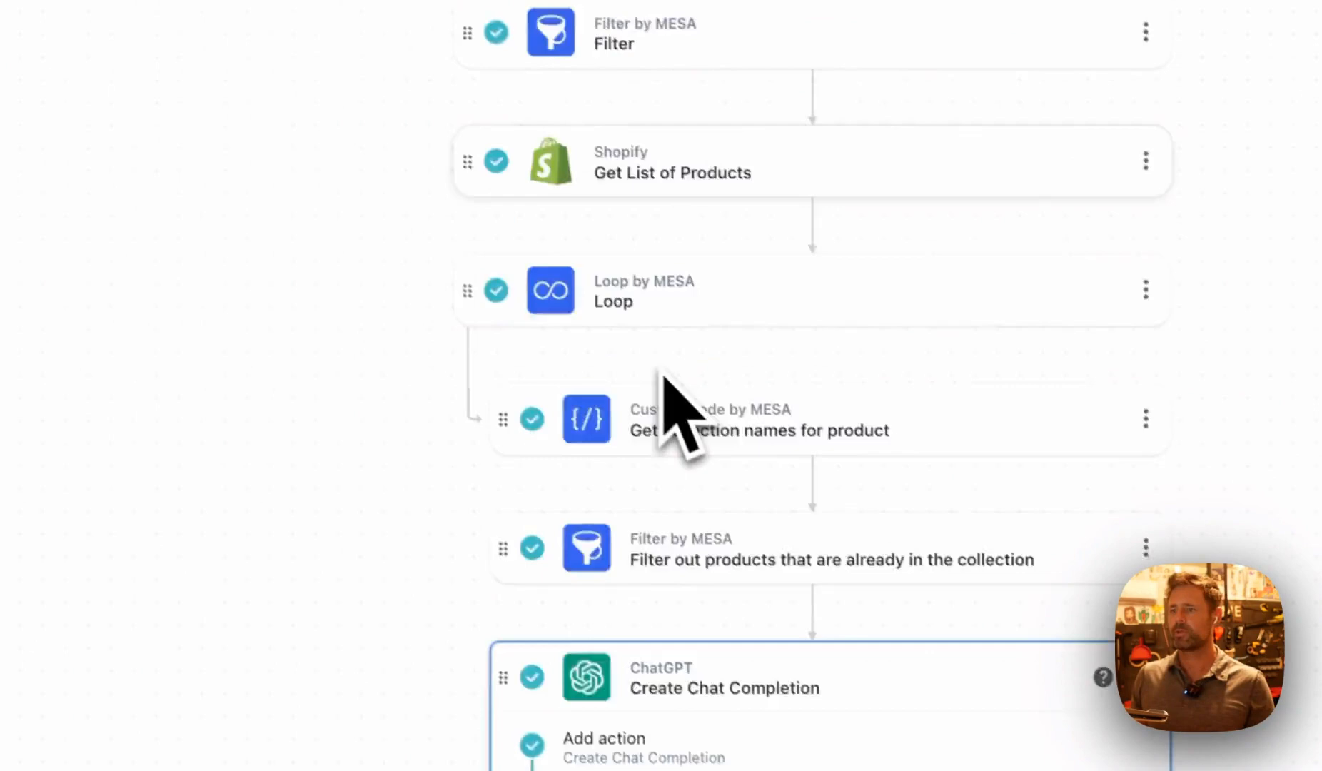
Examine the message settings of the Approval step and the configuration of the Collection Add Product step.
{"action": "scroll", "coordinate": [654, 398], "scroll_direction": "down", "scroll_amount": 10}
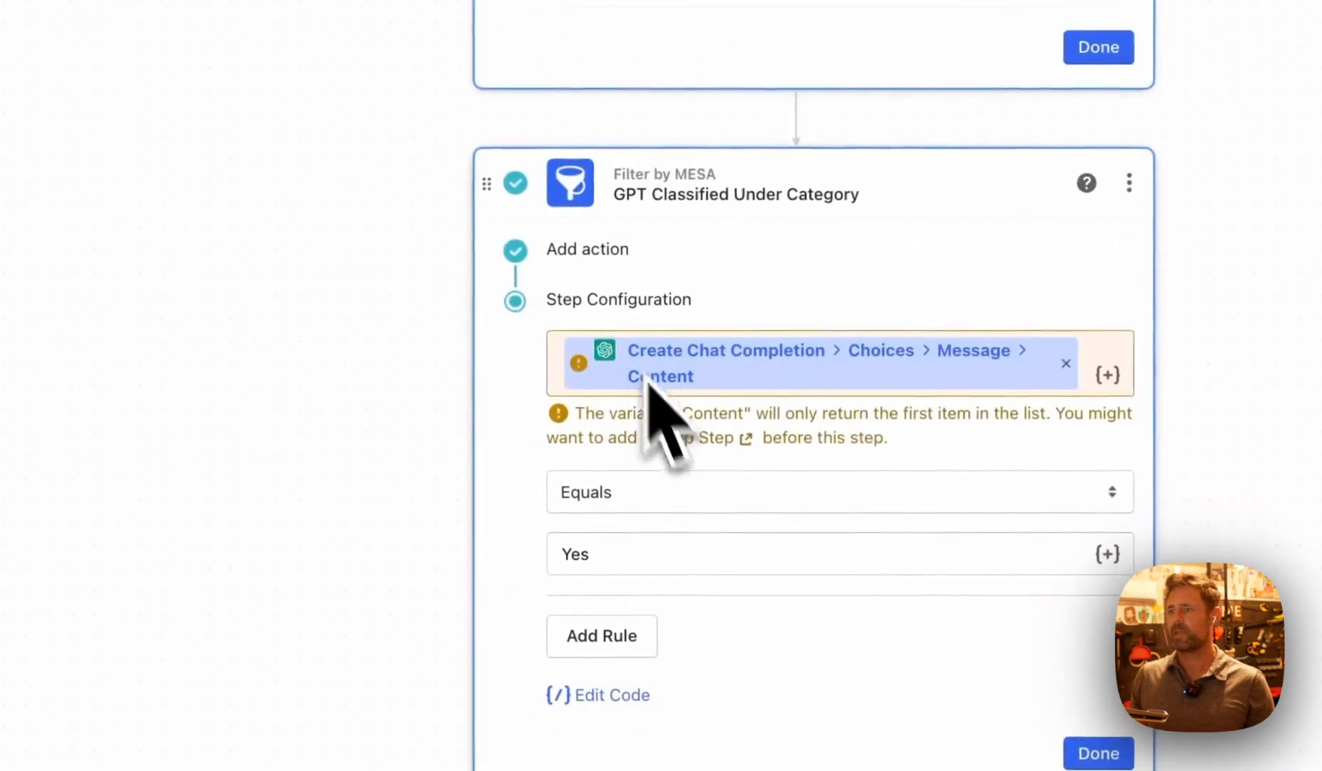
{"action": "scroll", "coordinate": [857, 341], "scroll_direction": "down", "scroll_amount": 10}
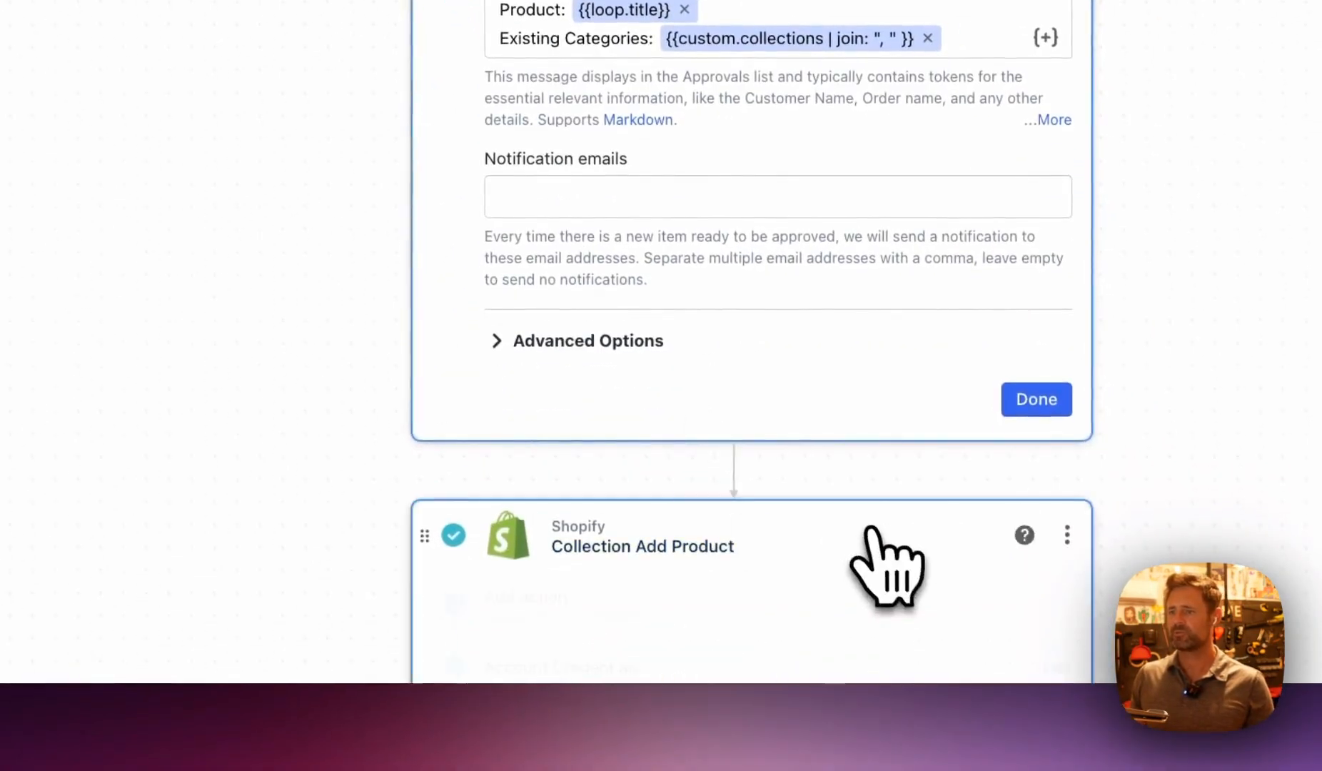
{"action": "scroll", "coordinate": [867, 532], "scroll_direction": "down", "scroll_amount": 10}
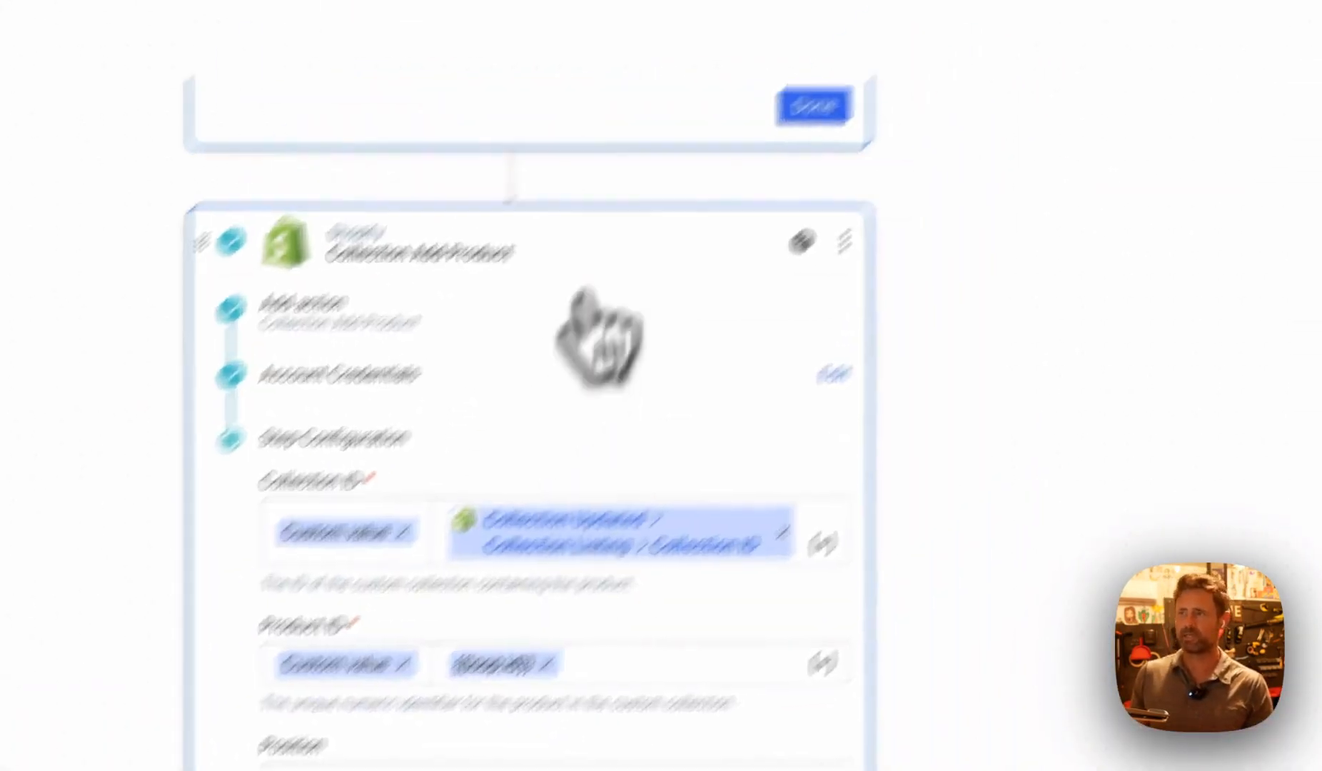
Run a test of the workflow using the Generate New Collections with AI event from May 9 2023 8:11am.
{"action": "left_click", "coordinate": [1195, 171]}
{"action": "left_click", "coordinate": [437, 466]}
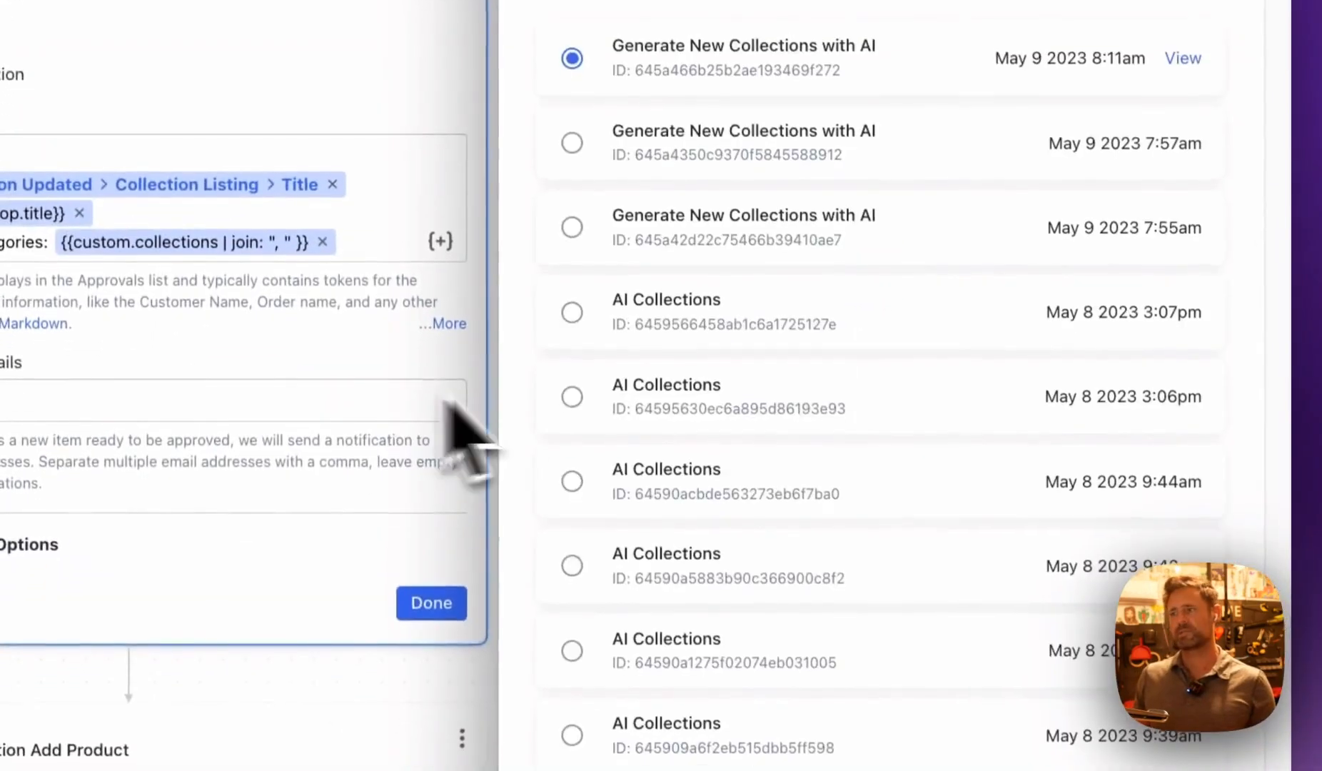
{"action": "left_click", "coordinate": [1109, 642]}
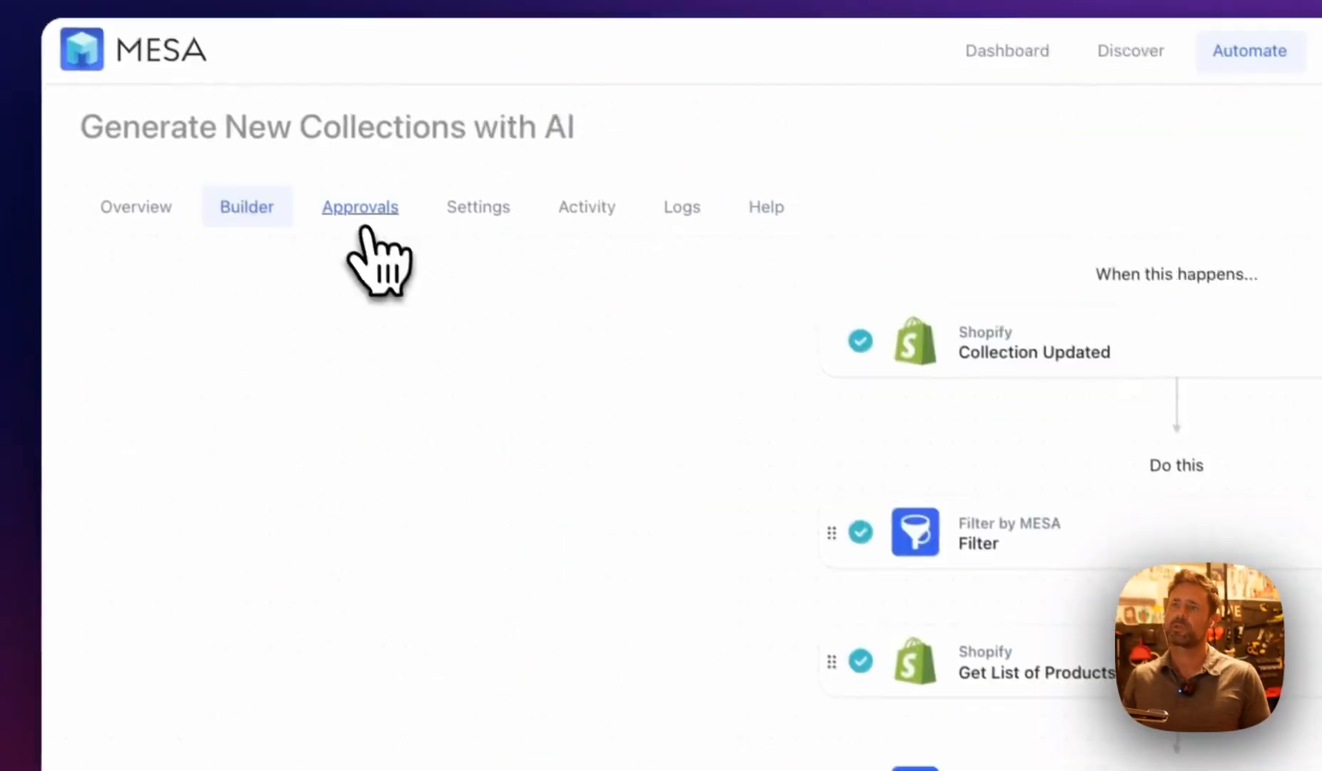
Accept the pending approval that places Dashboard Wrap for Model 3 / Y in Best Selling Tesla Model Y Accessories.
{"action": "left_click", "coordinate": [365, 227]}
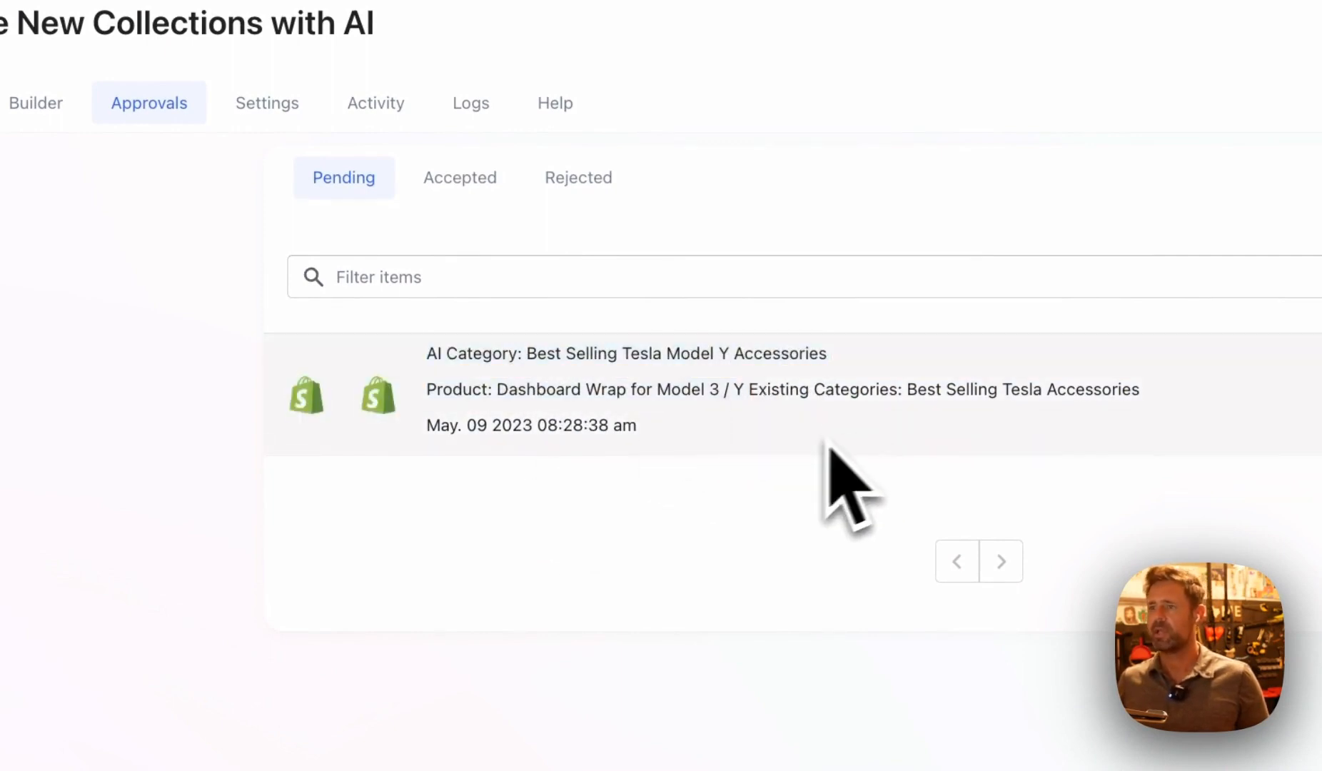
{"action": "left_click", "coordinate": [1321, 379]}
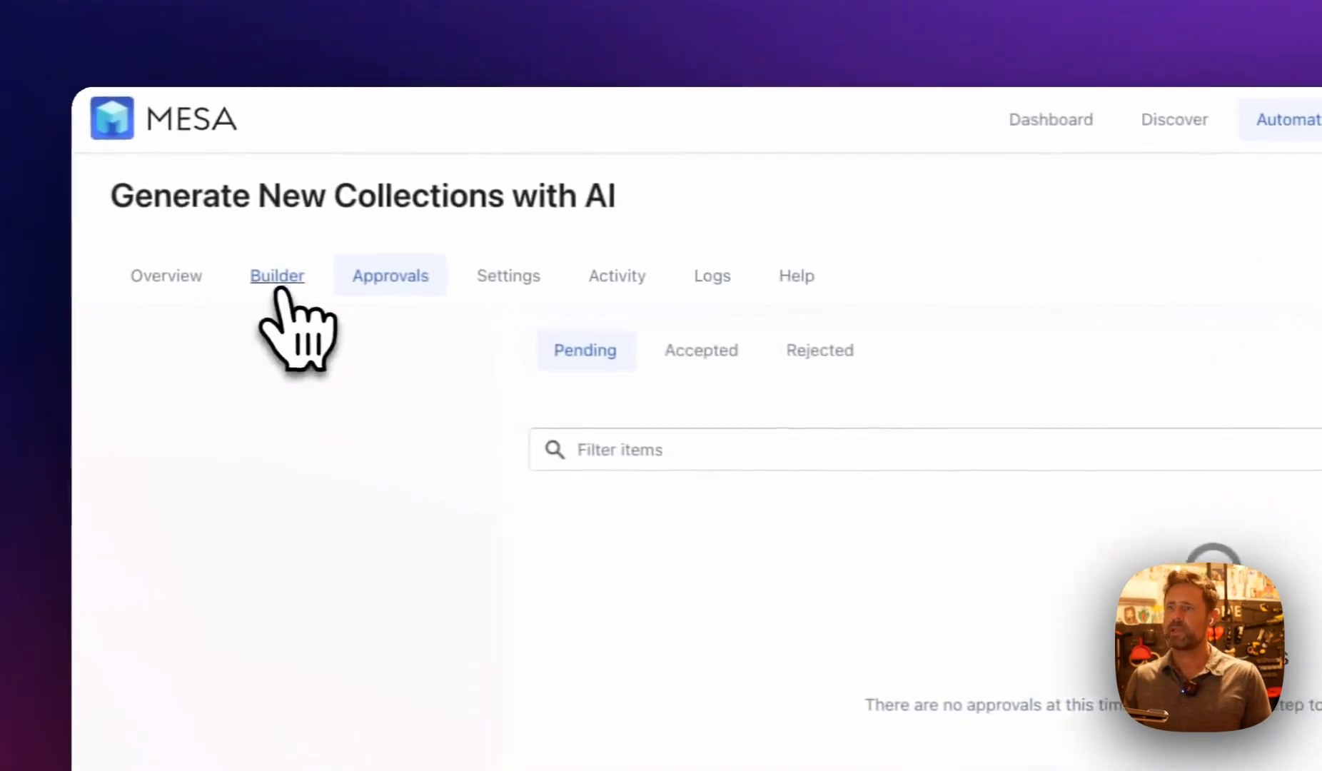
Review the workflow's May 9 2023 8:28am activity, expanding the first Get collection names for product entry through its approval.
{"action": "left_click", "coordinate": [279, 275]}
{"action": "scroll", "coordinate": [806, 400], "scroll_direction": "down", "scroll_amount": 10}
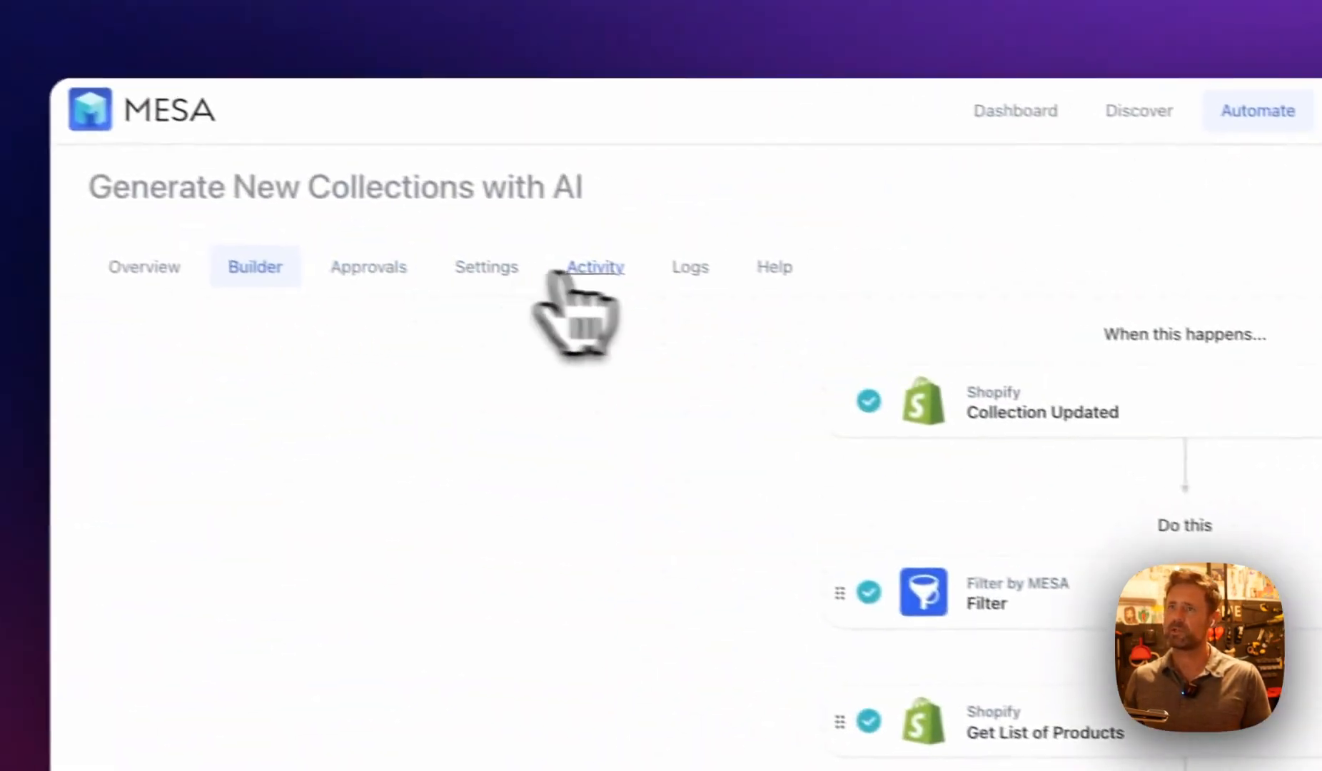
{"action": "left_click", "coordinate": [590, 268]}
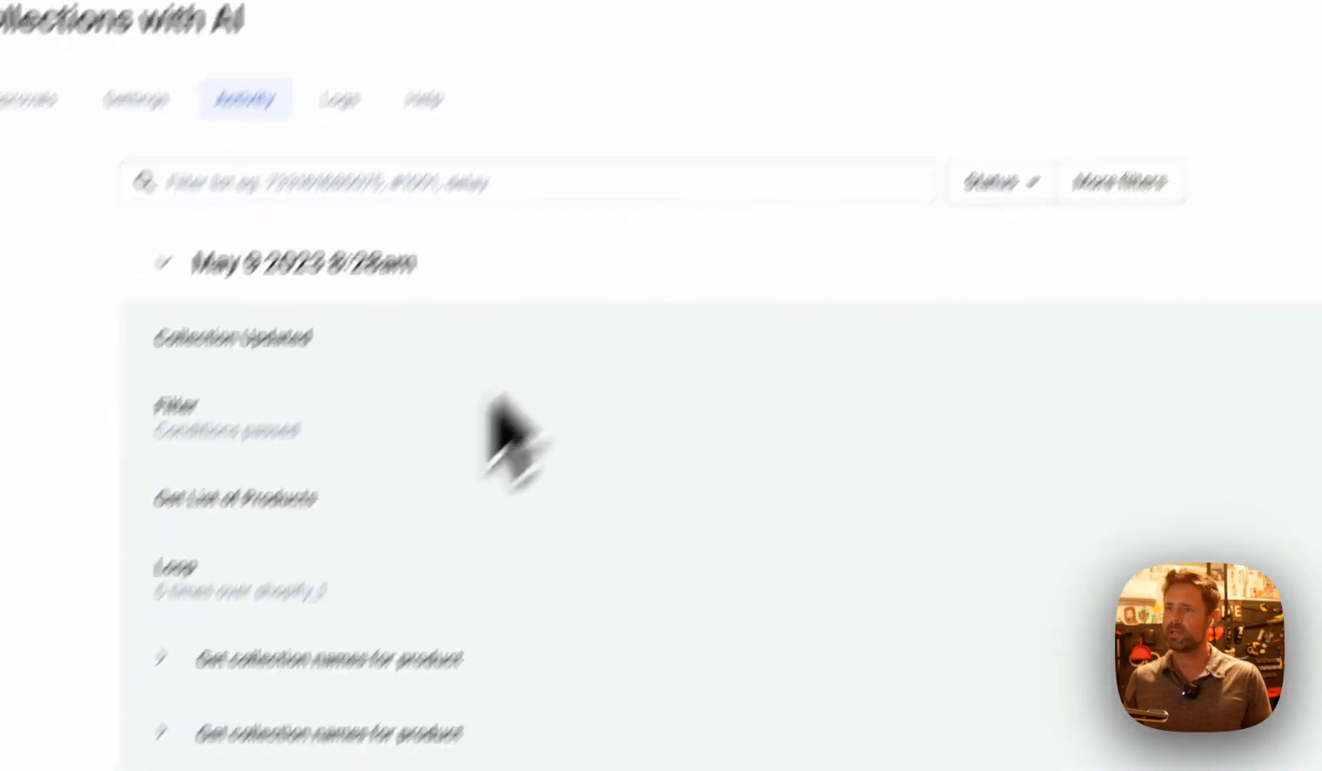
{"action": "left_click", "coordinate": [383, 412]}
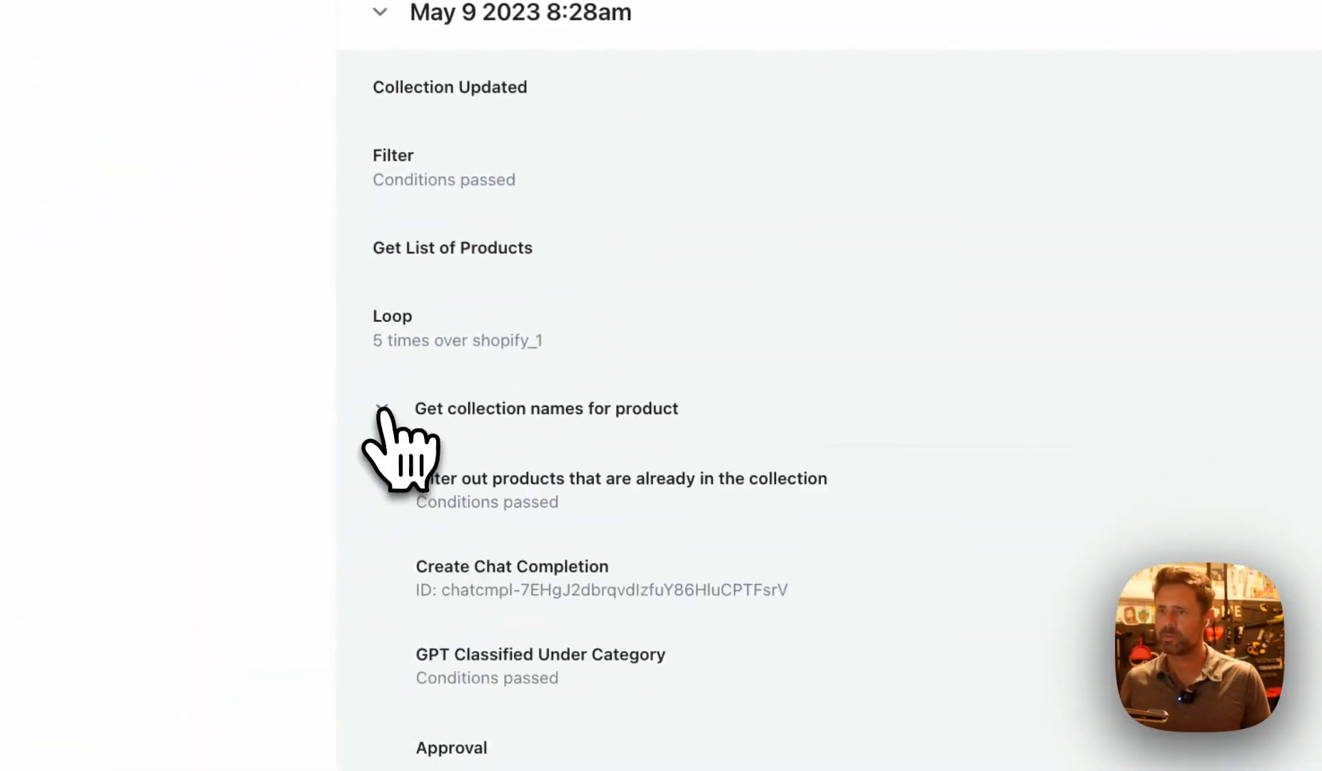
{"action": "scroll", "coordinate": [575, 446], "scroll_direction": "down", "scroll_amount": 7}
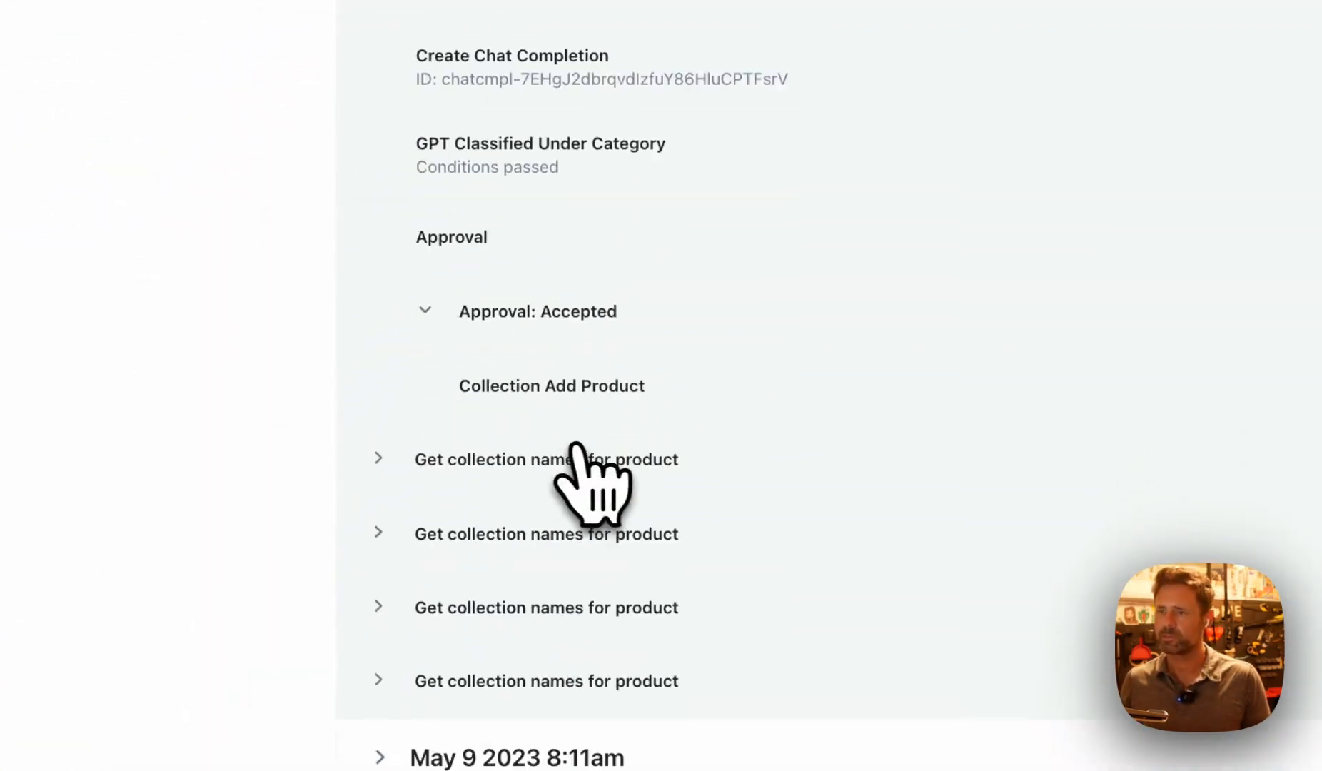
Switch to Shopify and check the collections assigned to the Dashboard Wrap for Model 3 / Y product.
{"action": "scroll", "coordinate": [643, 428], "scroll_direction": "up", "scroll_amount": 2}
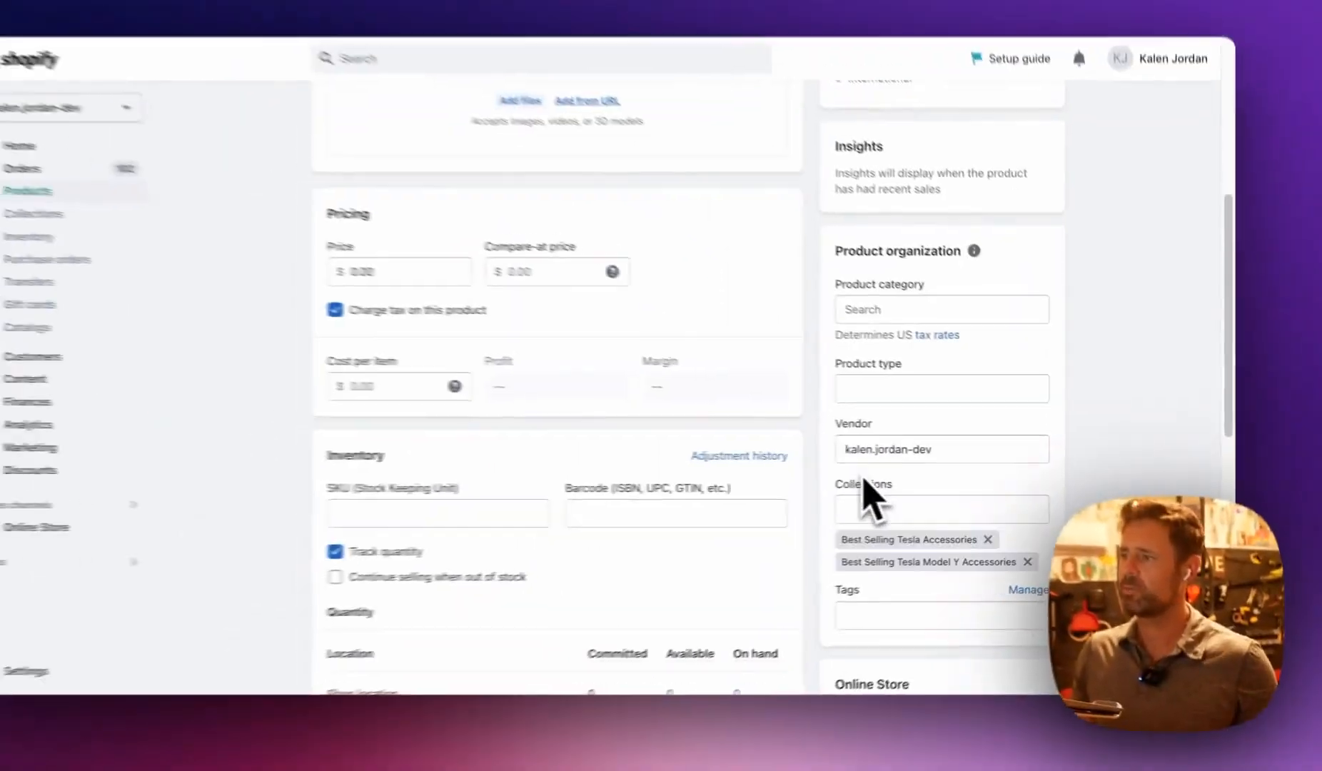
{"action": "scroll", "coordinate": [927, 492], "scroll_direction": "down", "scroll_amount": 1}
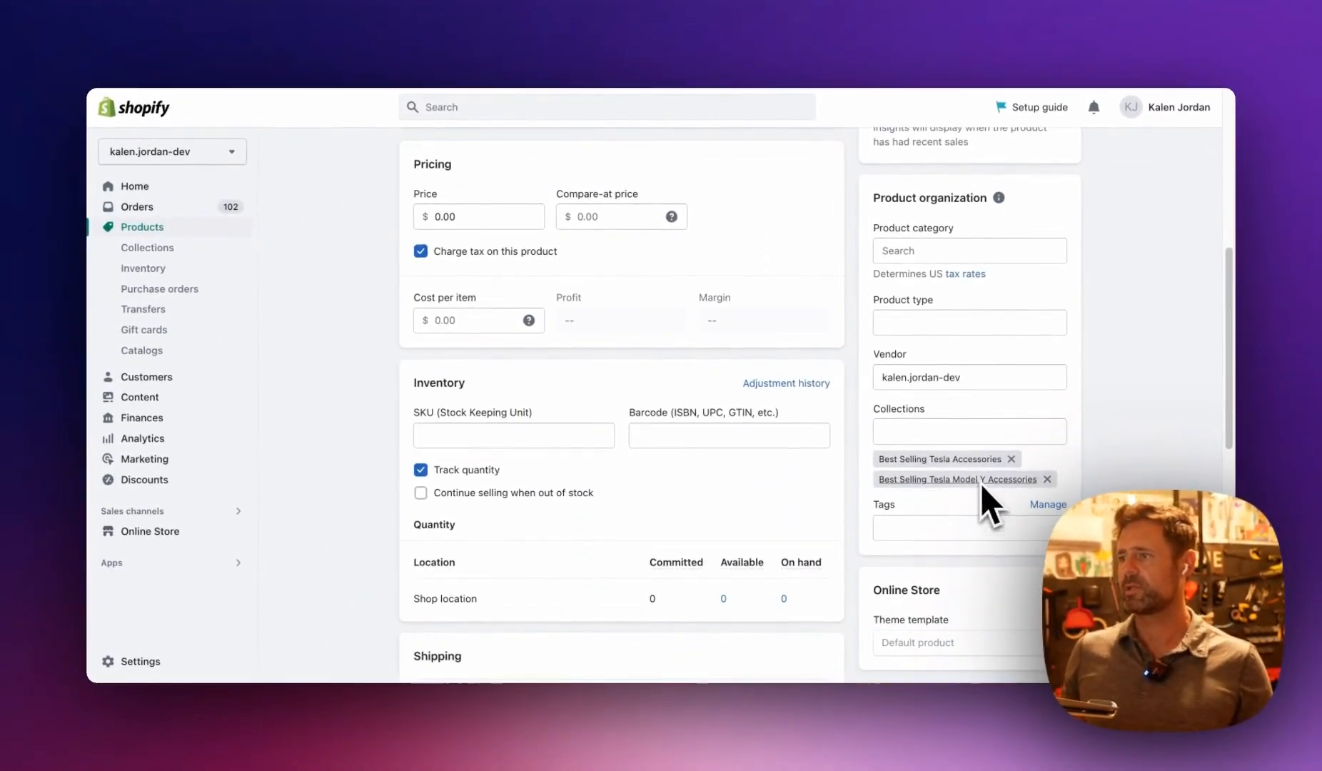
{"action": "scroll", "coordinate": [981, 483], "scroll_direction": "up", "scroll_amount": 6}
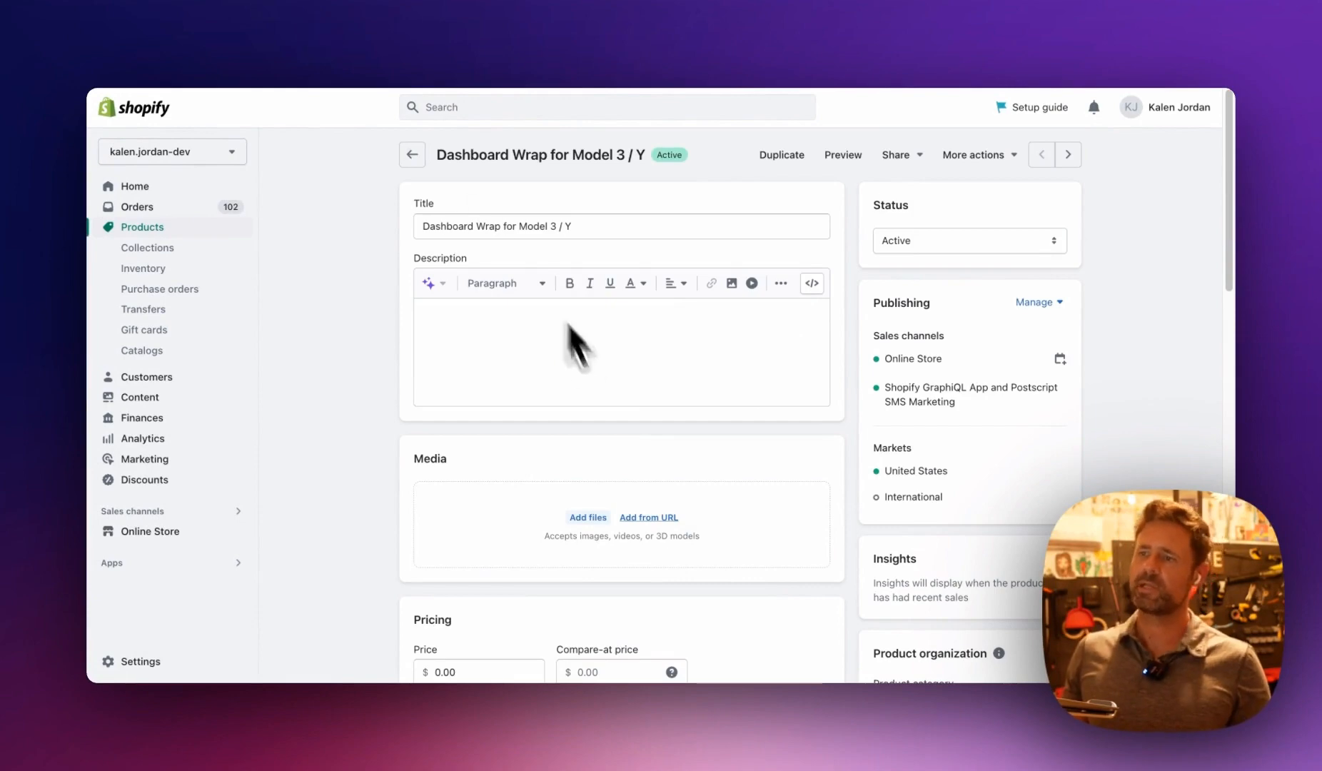